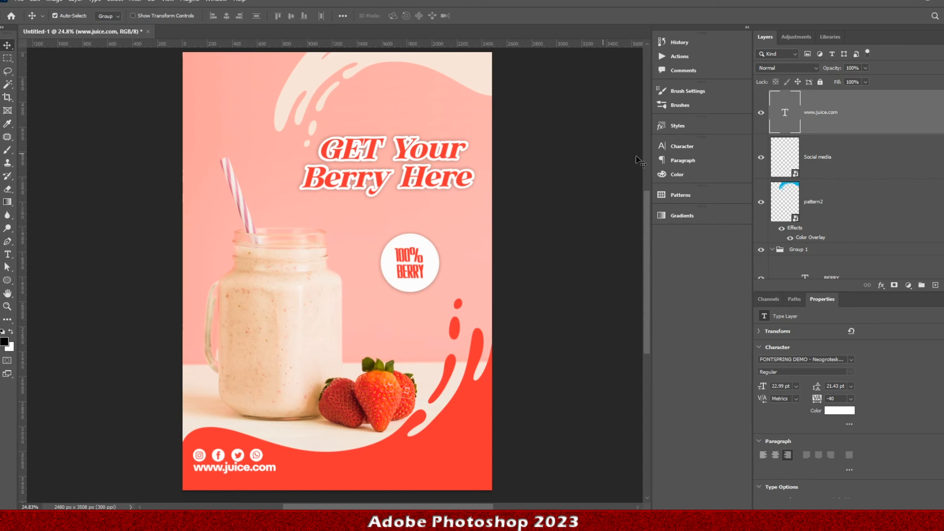
Step: Create a new document from the A4 print preset, 210 x 297 mm at 300 ppi in RGB Color
click(8, 15)
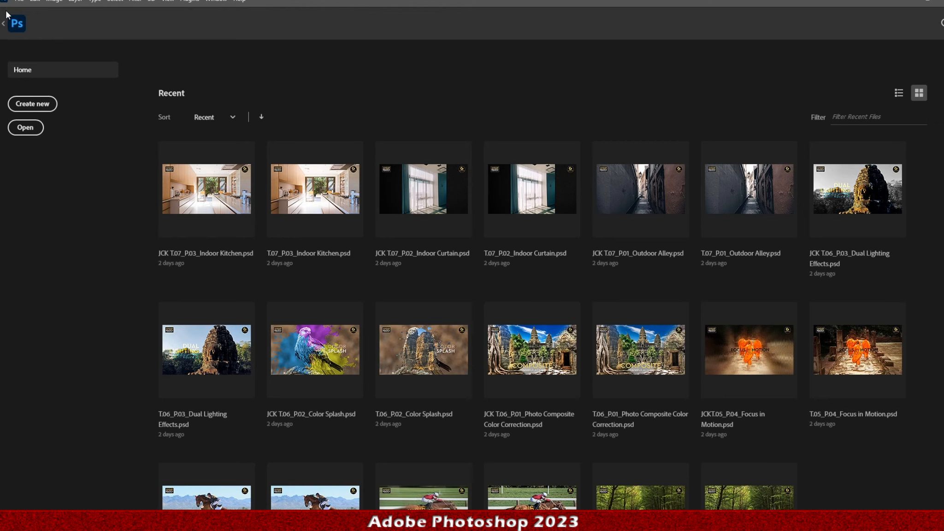
click(45, 103)
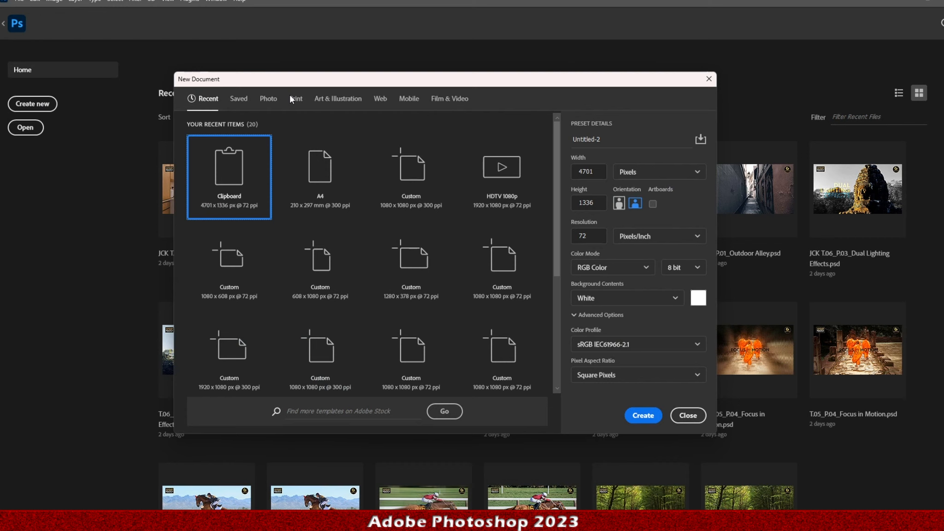
click(293, 100)
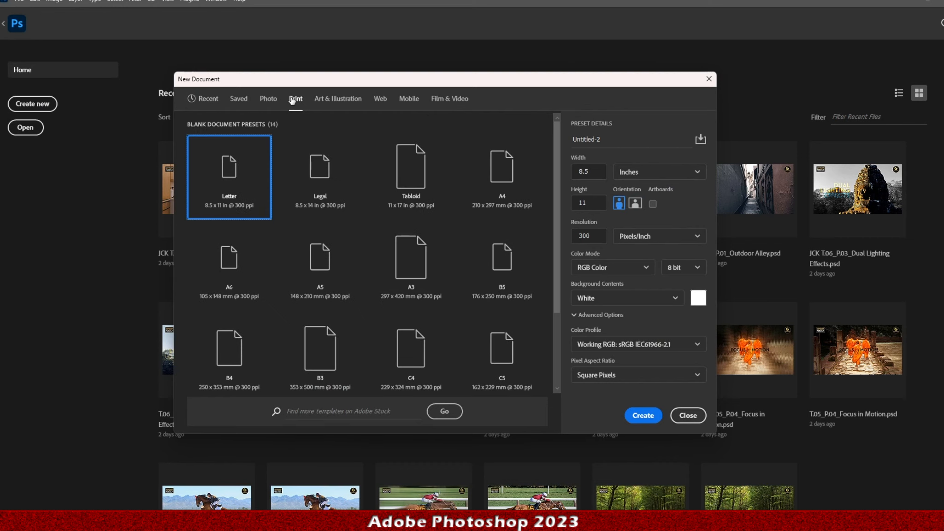
click(493, 154)
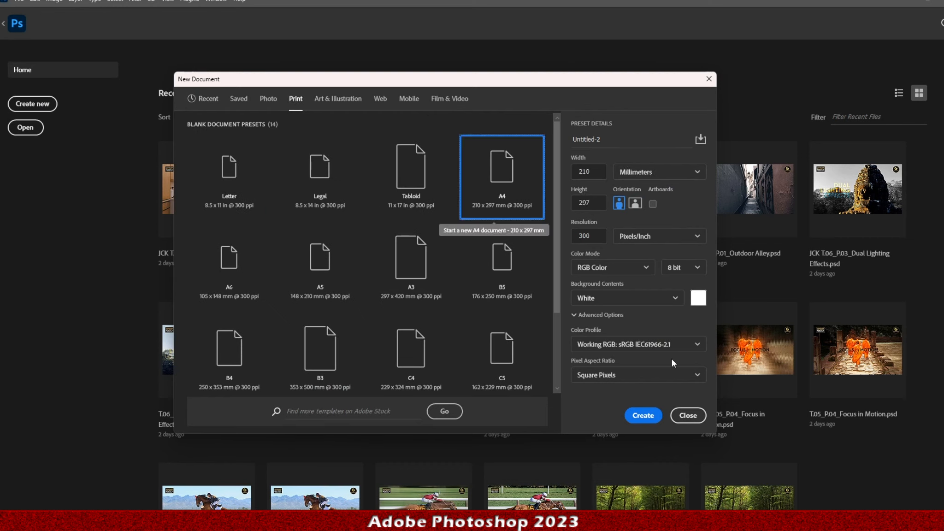
click(643, 415)
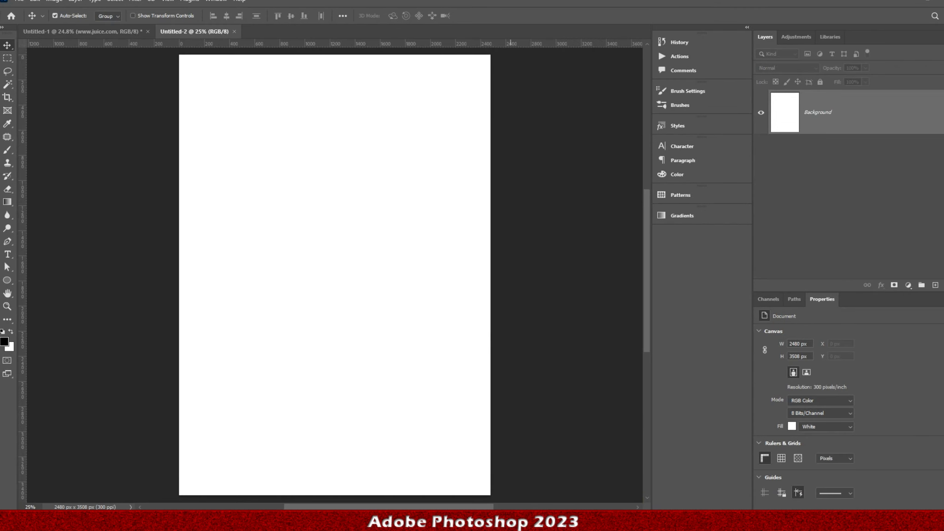
Step: Switch to File Explorer, open 3-Video For Posting On YT/1-Adobe Photoshop/1-Tips ad Tricks/6.Smoothie Poster/SOURCE, and place Drink.jpg in the A4 document
key(alt+Tab)
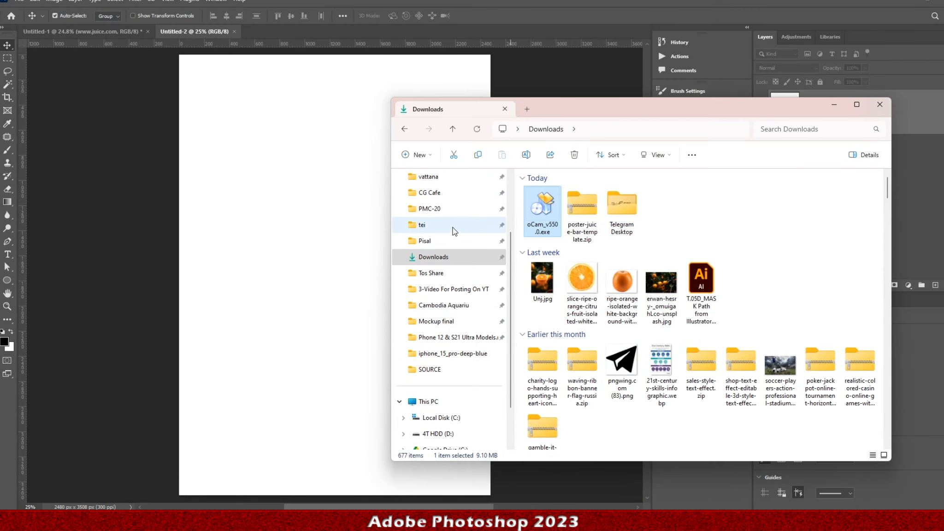
click(453, 289)
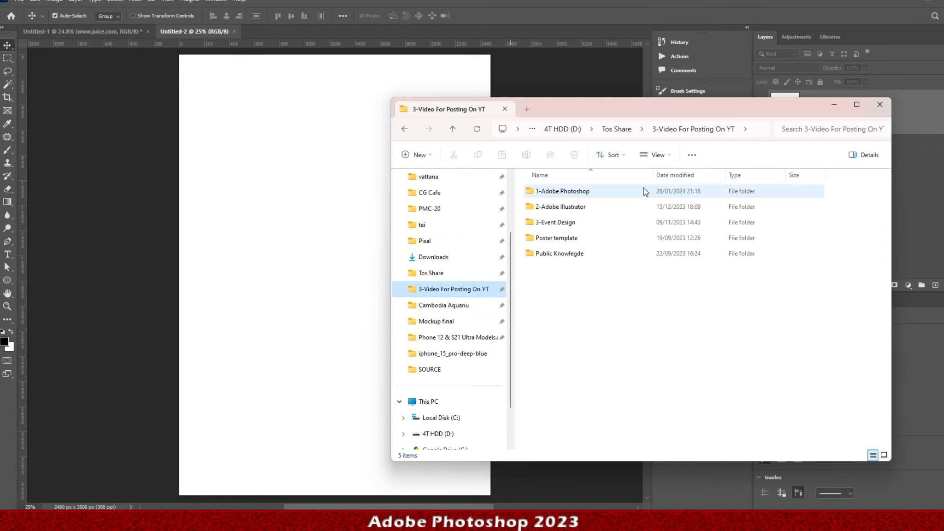
double_click(590, 192)
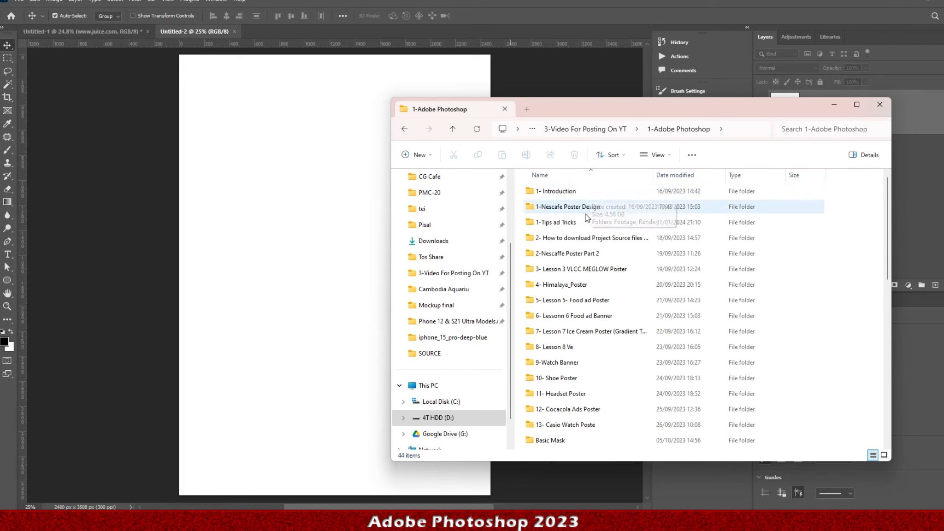
double_click(583, 221)
double_click(577, 269)
double_click(570, 207)
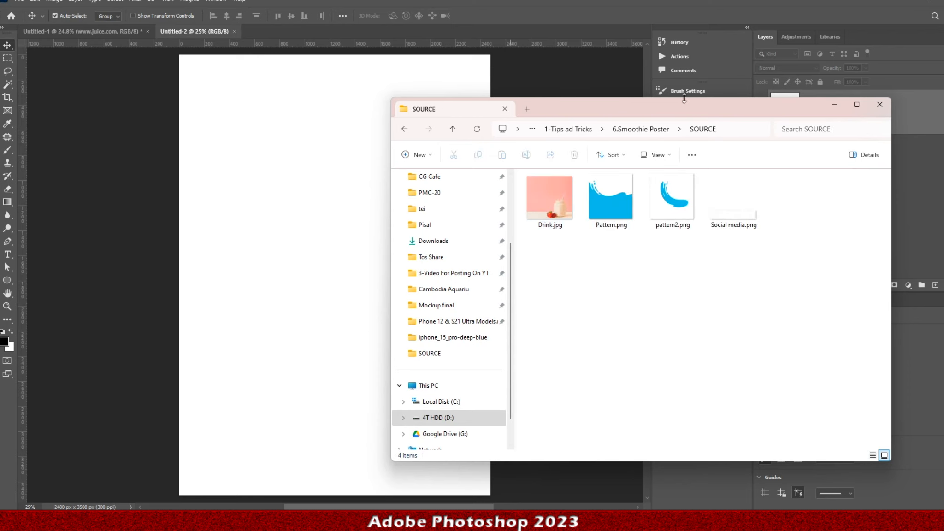
drag(637, 115, 629, 89)
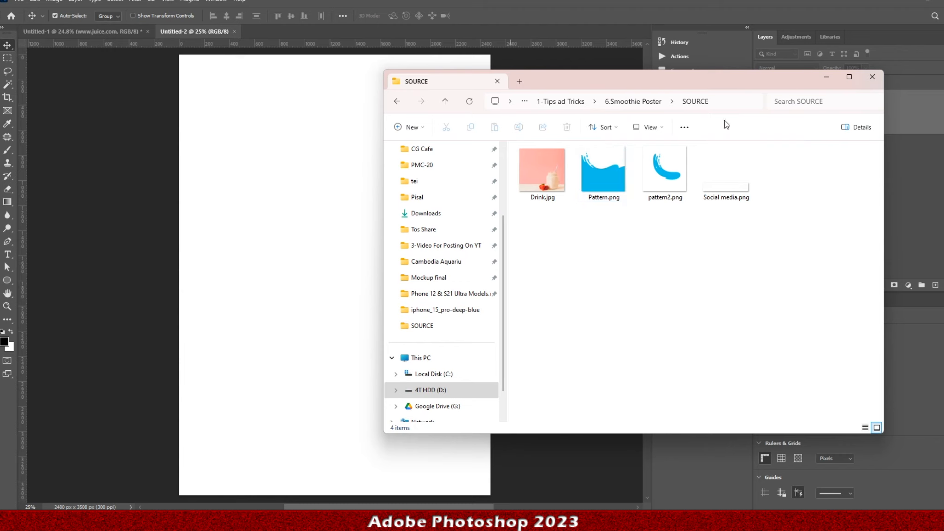
drag(543, 160, 313, 258)
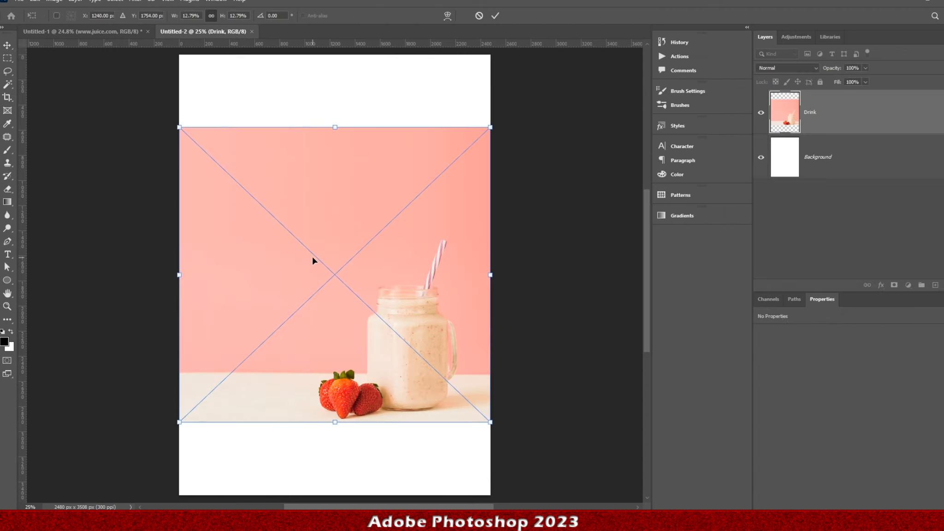
key(Return)
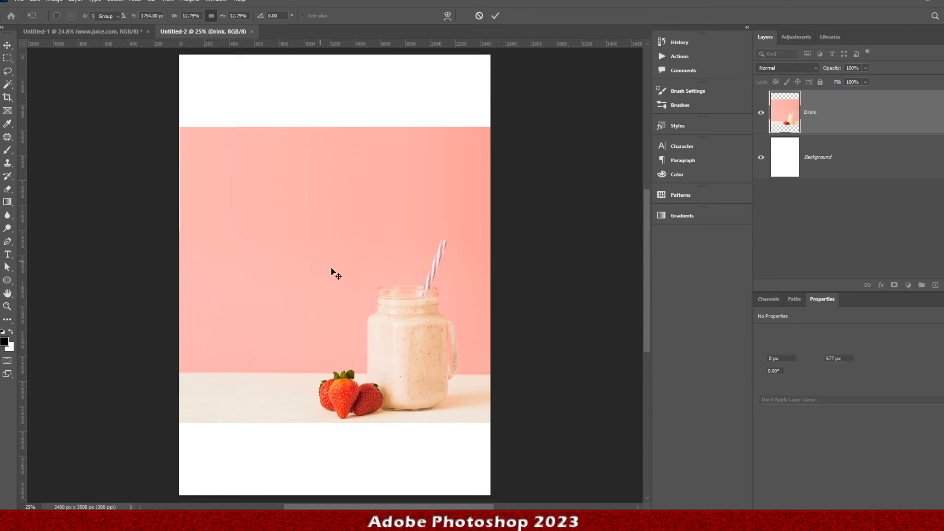
Step: Place Pattern.png from the SOURCE folder over the lower part of the page and flip it horizontally
key(alt+Tab)
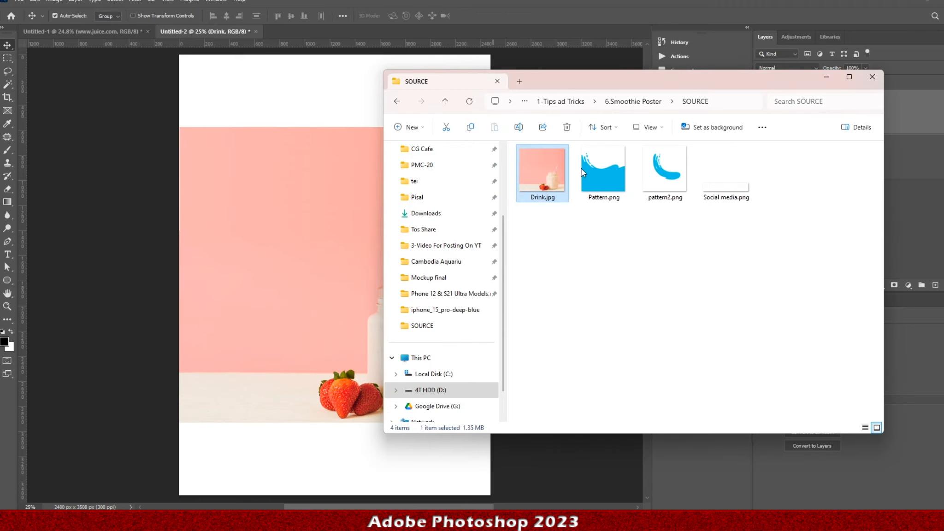
drag(594, 176, 287, 384)
drag(310, 261, 341, 370)
scroll(315, 320, down, 2)
scroll(358, 311, down, 2)
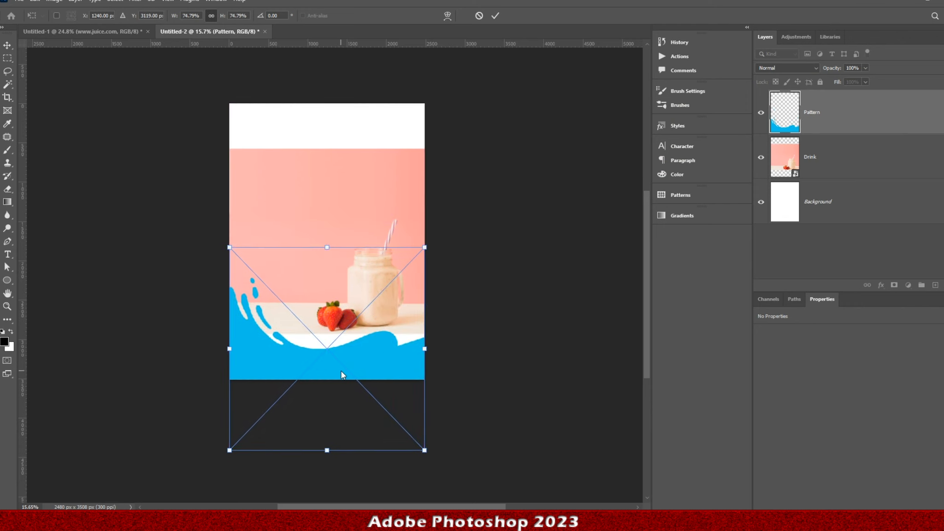
right_click(341, 371)
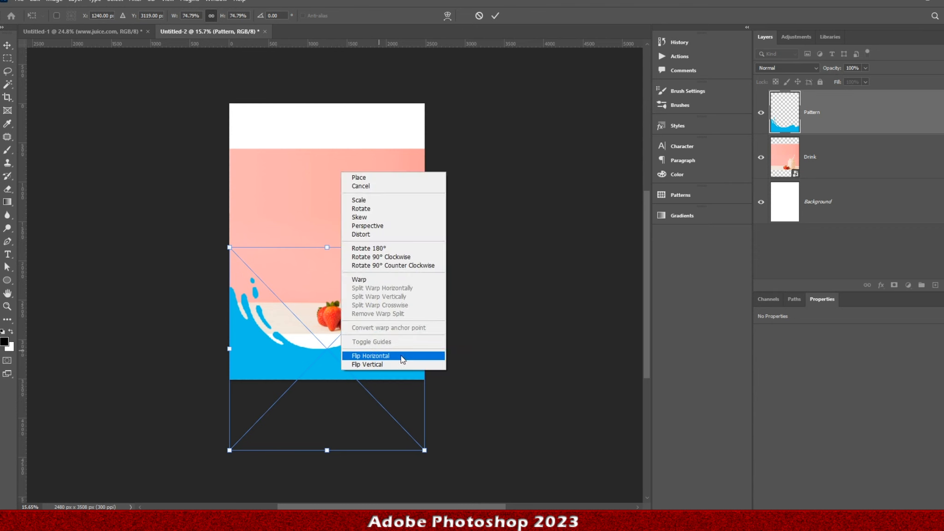
click(403, 355)
drag(381, 335, 381, 339)
key(Return)
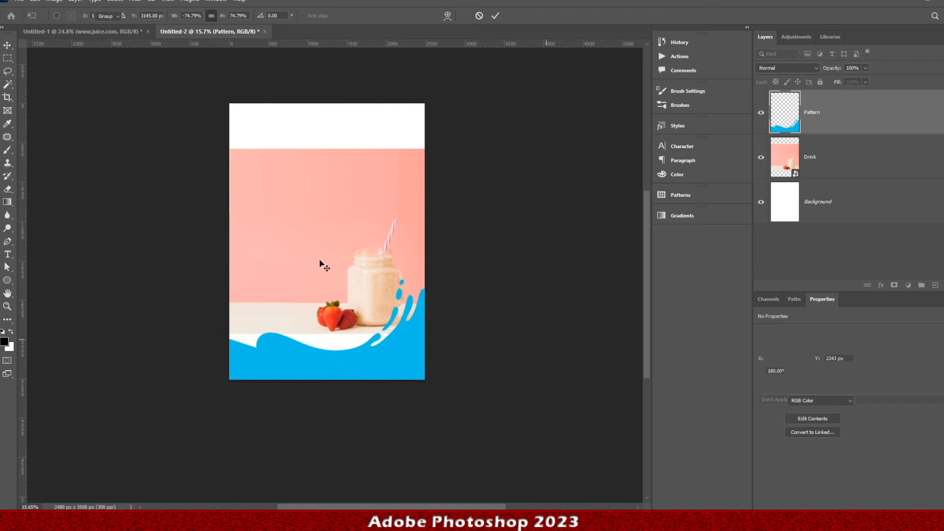
Step: Flip the Drink photo horizontally, enlarge it to about 3480 px wide and move it up to cover the page above the wave
click(321, 193)
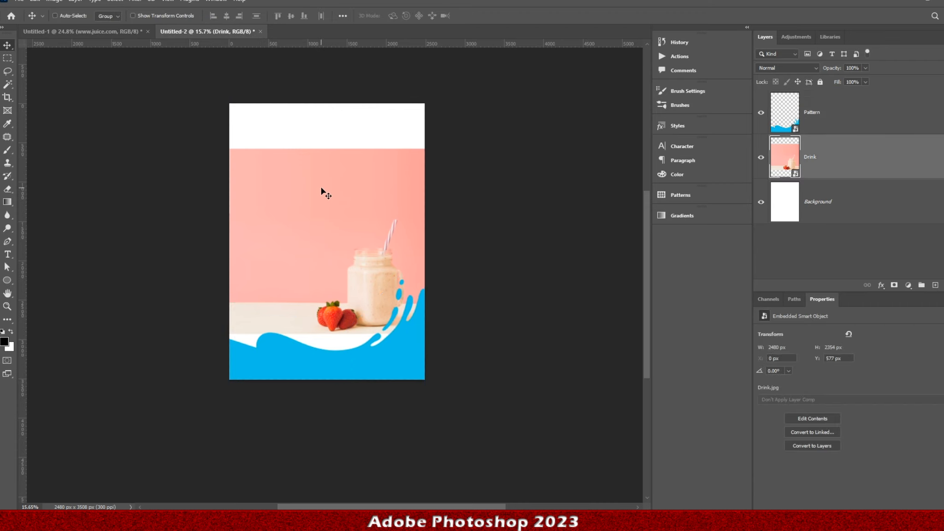
key(ctrl+t)
right_click(322, 189)
click(382, 374)
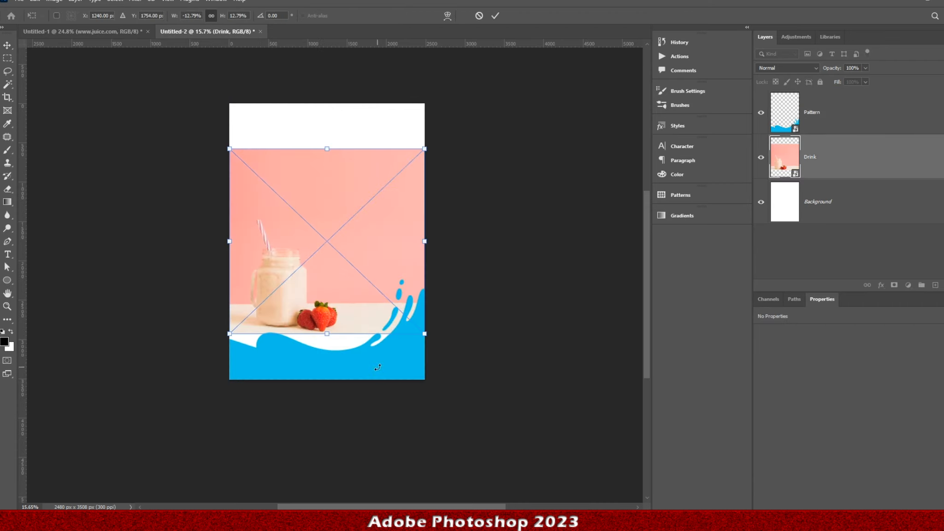
drag(333, 337, 328, 374)
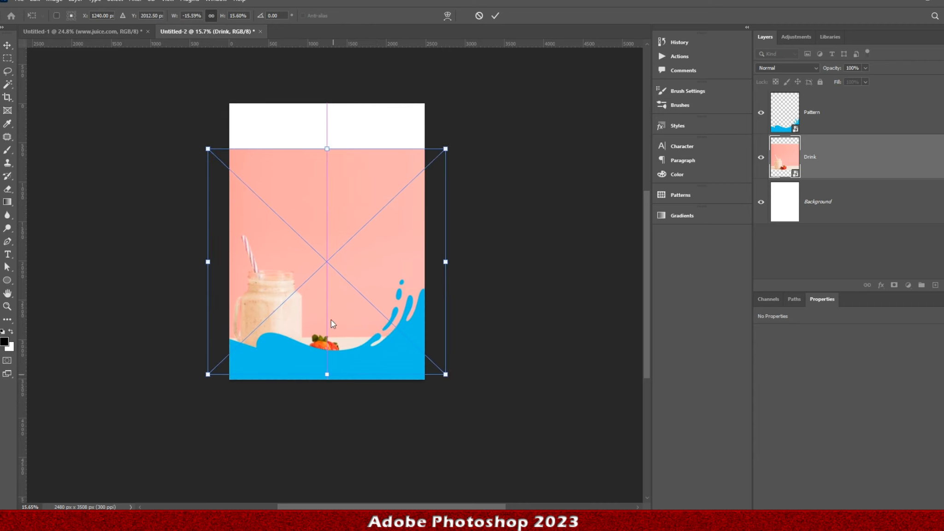
drag(327, 148, 331, 123)
drag(328, 214, 348, 183)
drag(344, 337, 347, 346)
key(Return)
Step: Enlarge the Pattern wave to about 91%, extending it past the page's left edge, and adjust its height beneath the strawberries
ctrl+click(381, 365)
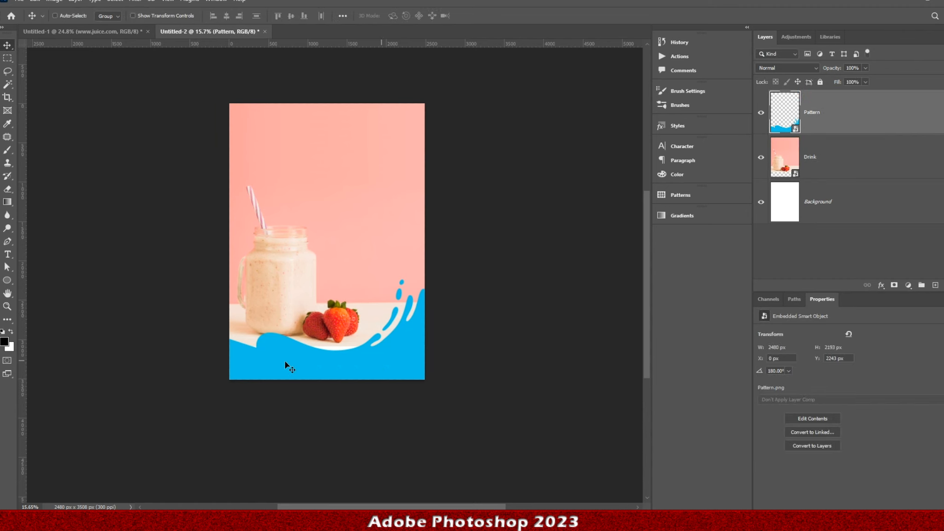
key(ctrl+t)
drag(230, 353, 186, 364)
drag(403, 339, 406, 357)
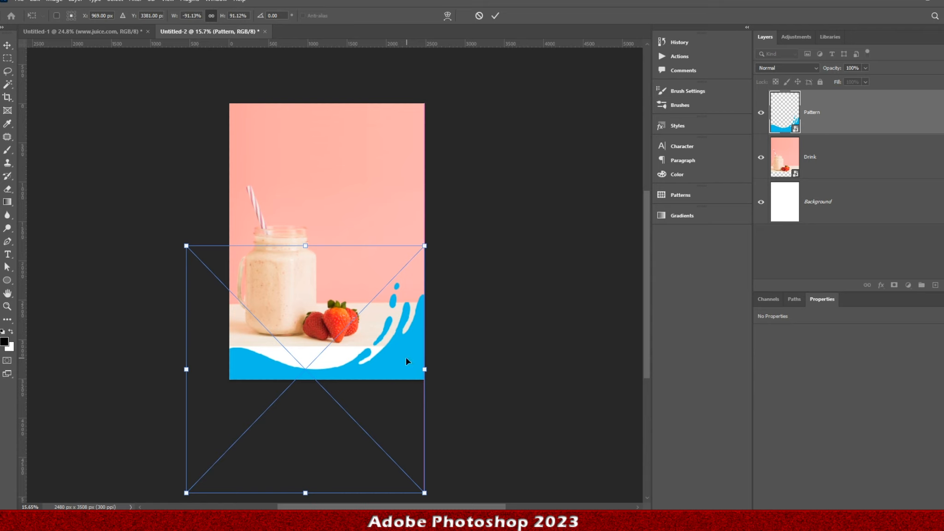
drag(324, 414, 322, 402)
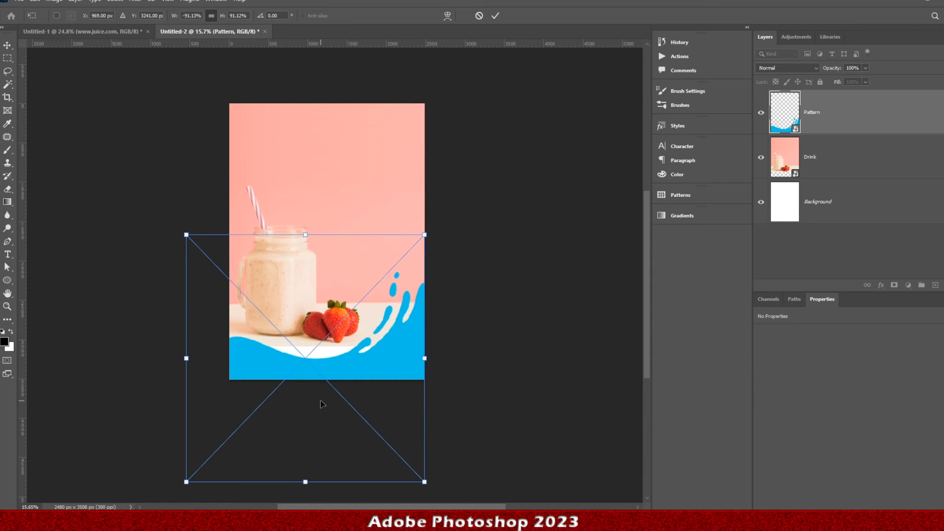
key(Return)
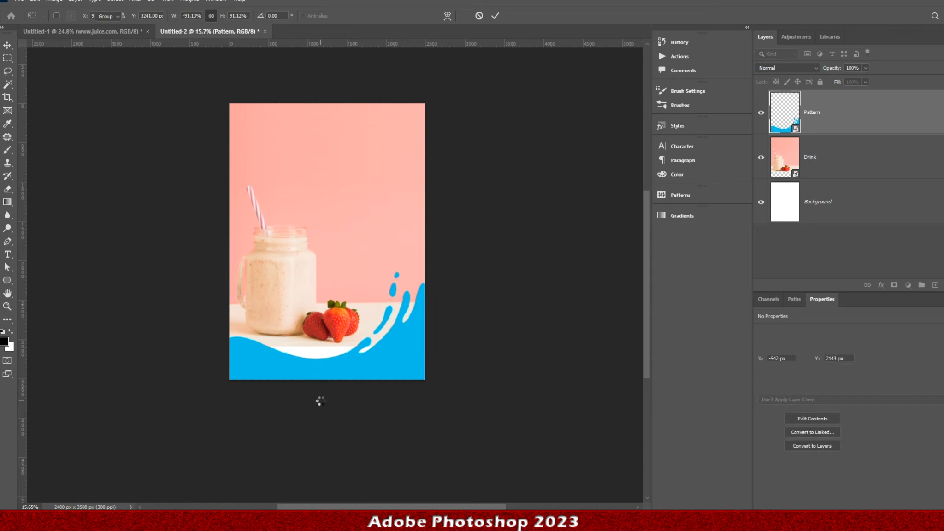
Step: Try moving the Drink photo down to cover the white gap above the wave, and undo the move
scroll(369, 347, up, 2)
scroll(368, 345, up, 3)
scroll(368, 344, down, 8)
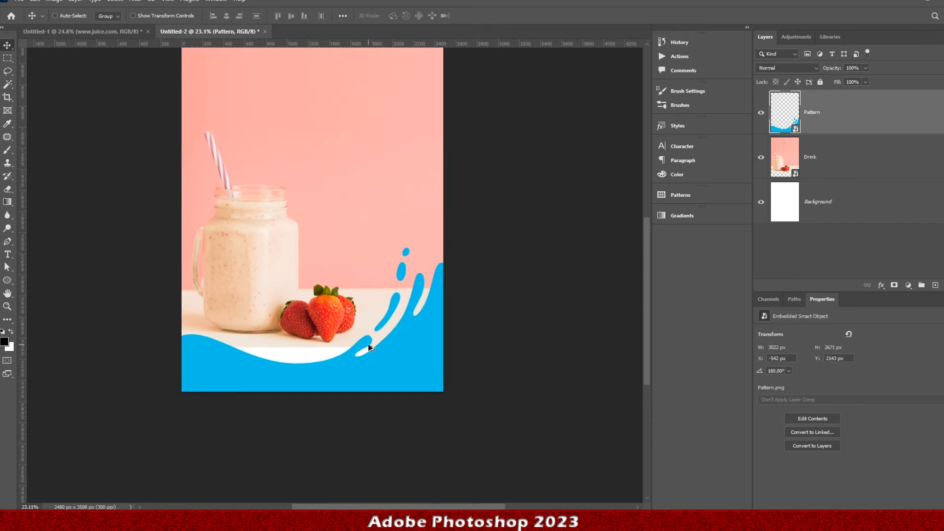
scroll(240, 372, up, 6)
scroll(439, 362, up, 3)
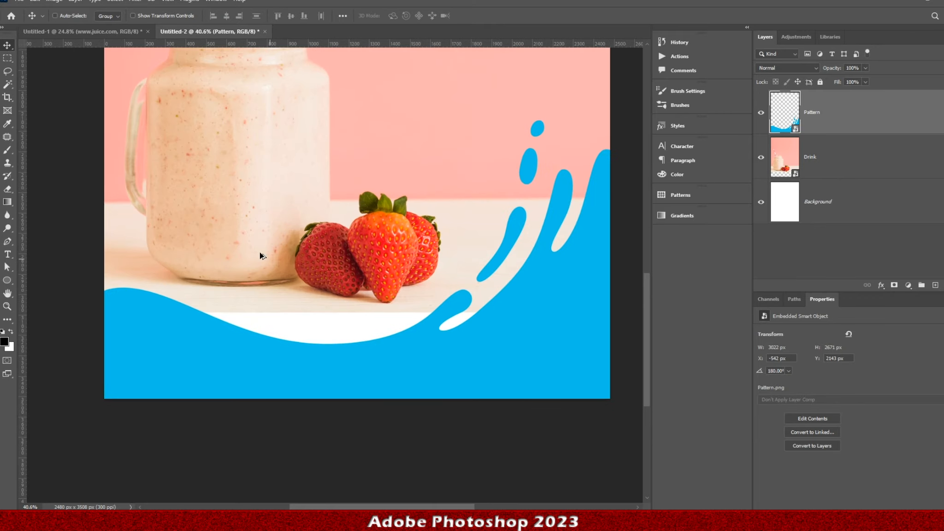
scroll(305, 313, down, 5)
drag(363, 183, 363, 196)
scroll(263, 320, up, 4)
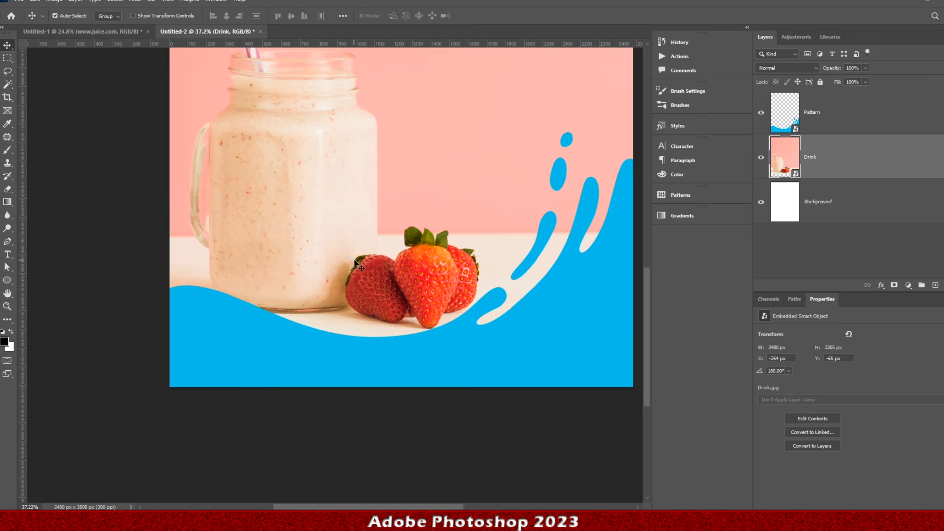
scroll(362, 259, down, 4)
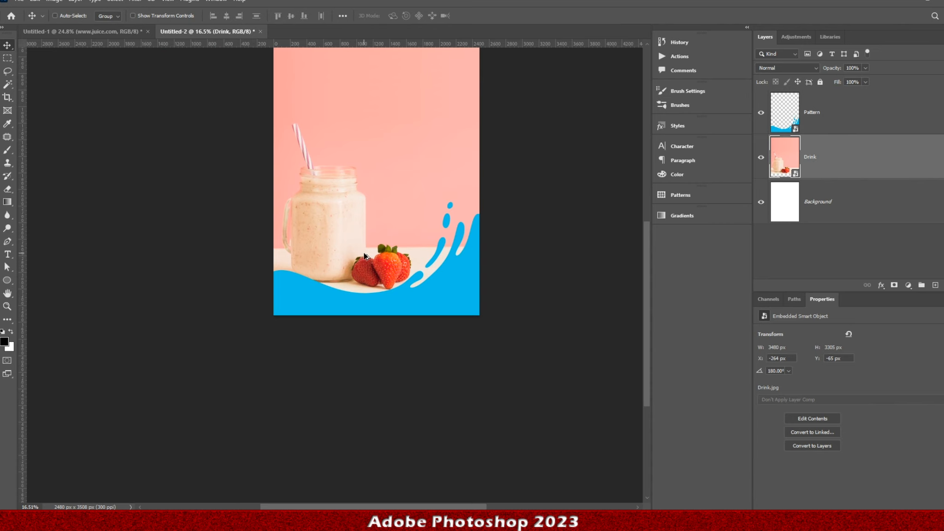
key(ctrl+z)
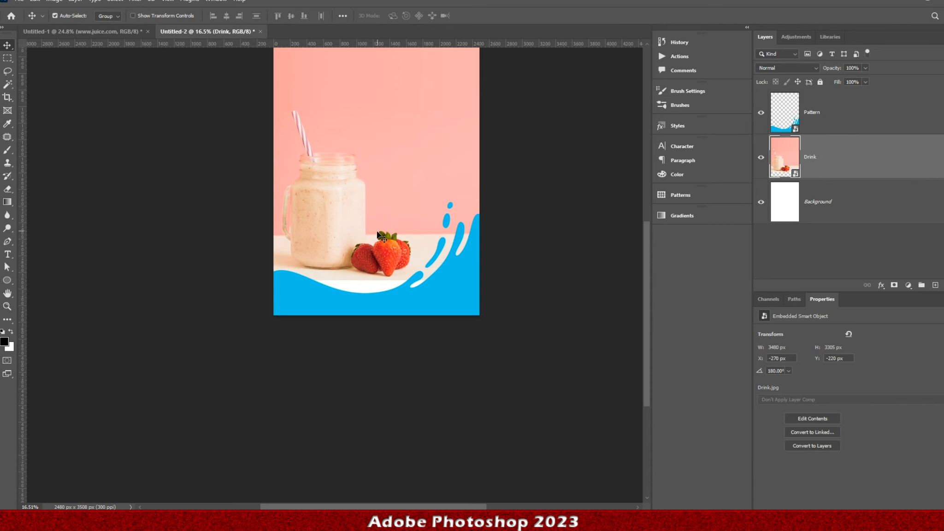
Step: Open the Drink smart object's contents and extend its canvas below the table with the Crop tool, to about 5592 px high
double_click(794, 174)
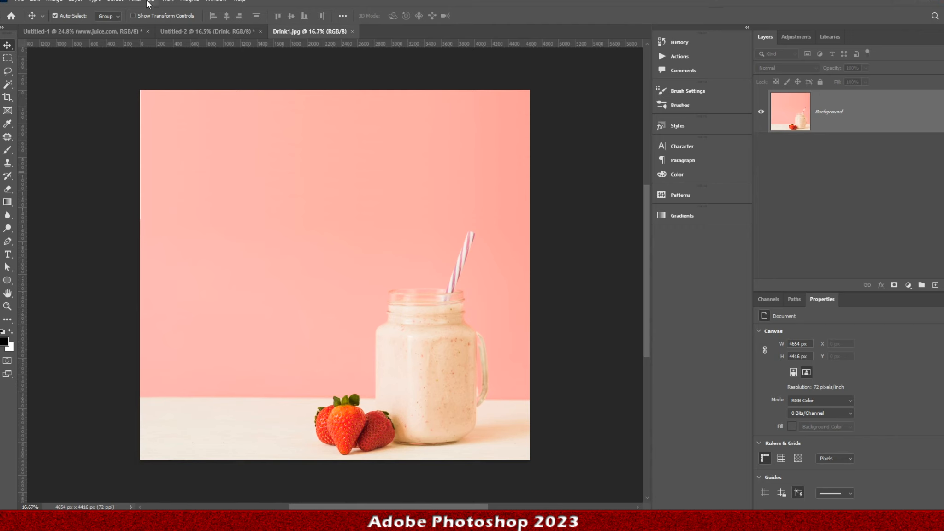
click(8, 97)
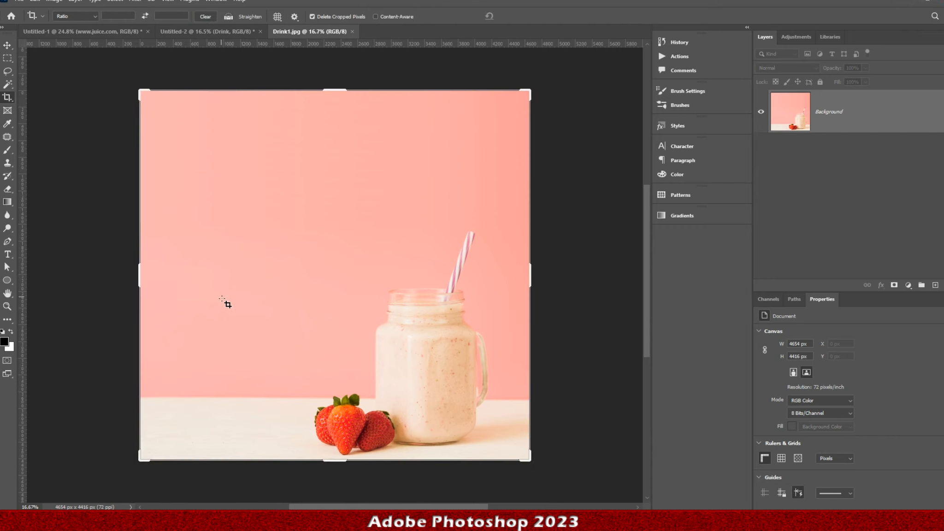
scroll(225, 302, down, 2)
drag(335, 401, 335, 461)
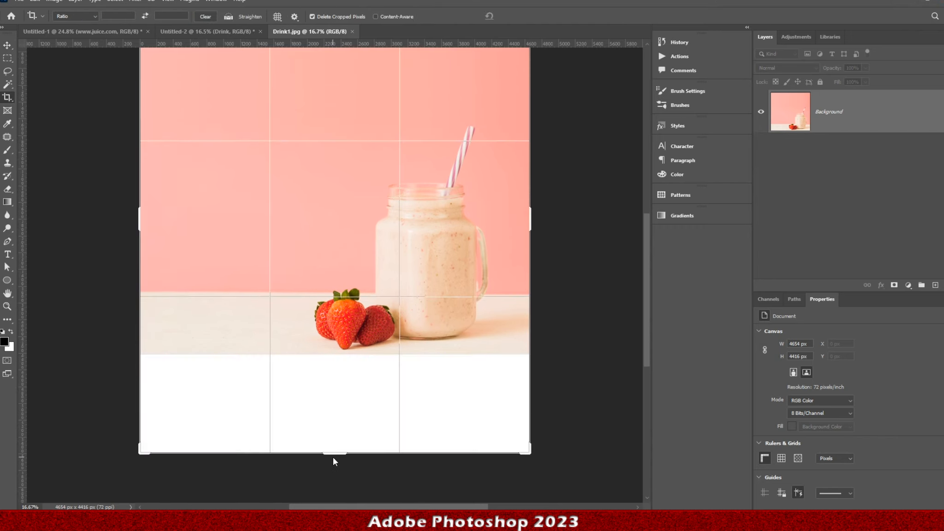
key(Return)
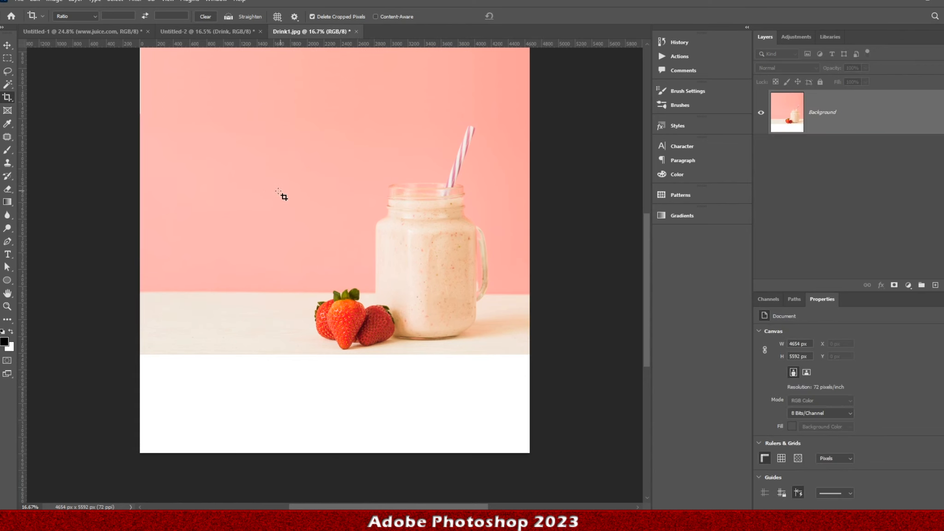
Step: Copy a rectangle of empty tabletop to a new layer and enlarge it to 291% to cover the white strip below the photo
click(2, 59)
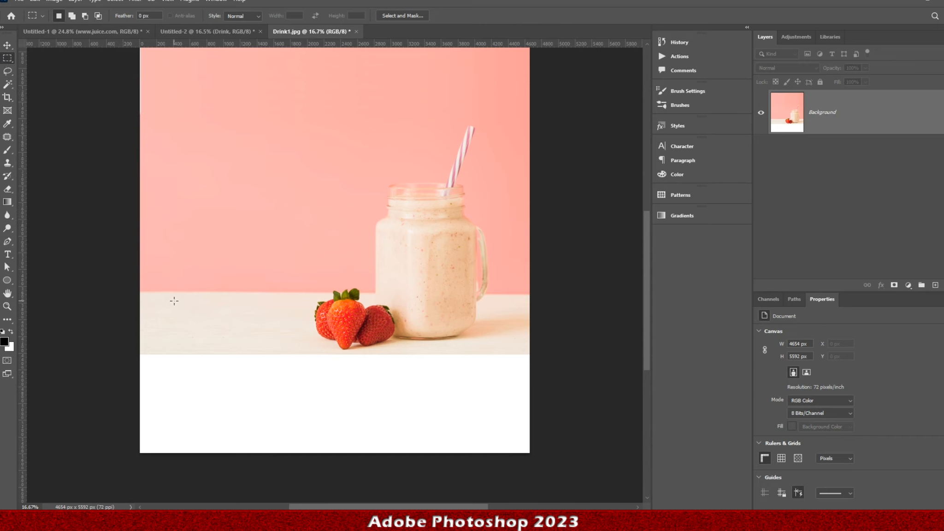
drag(161, 298, 297, 341)
key(ctrl+j)
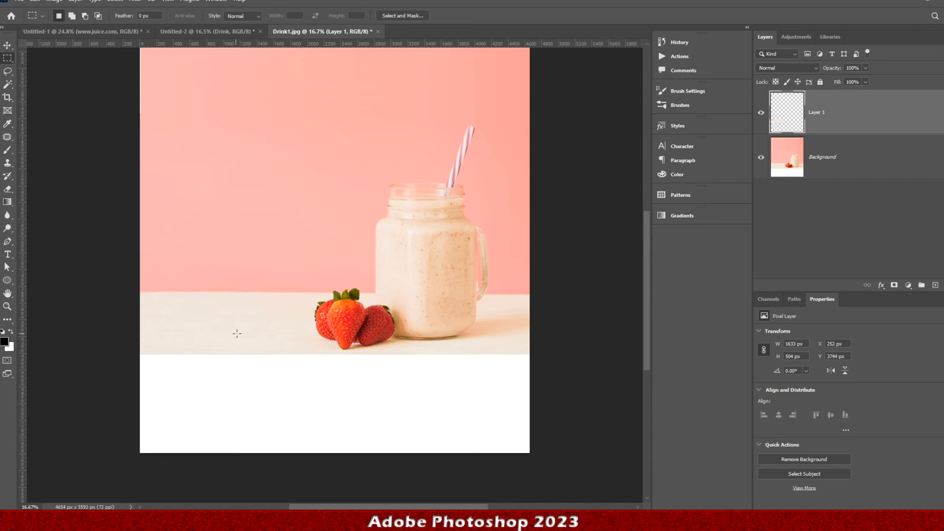
key(ctrl+t)
drag(257, 321, 537, 473)
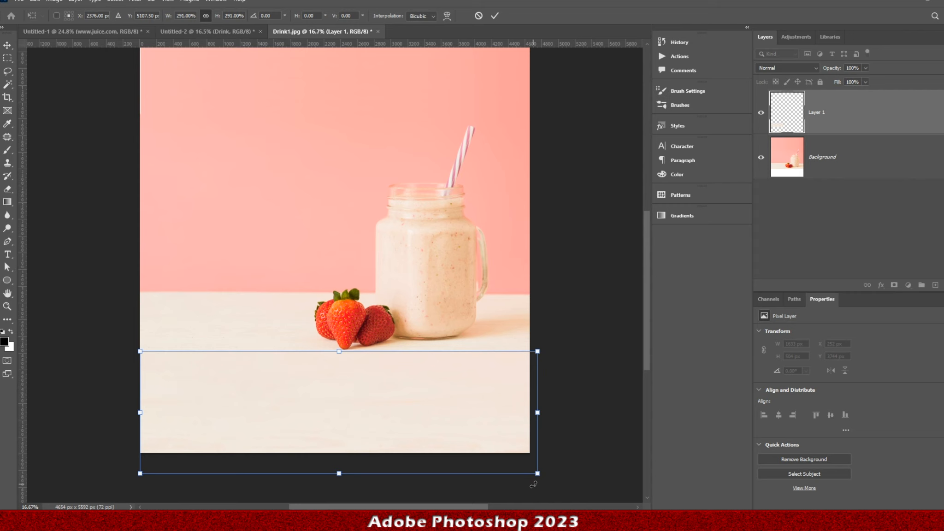
key(Return)
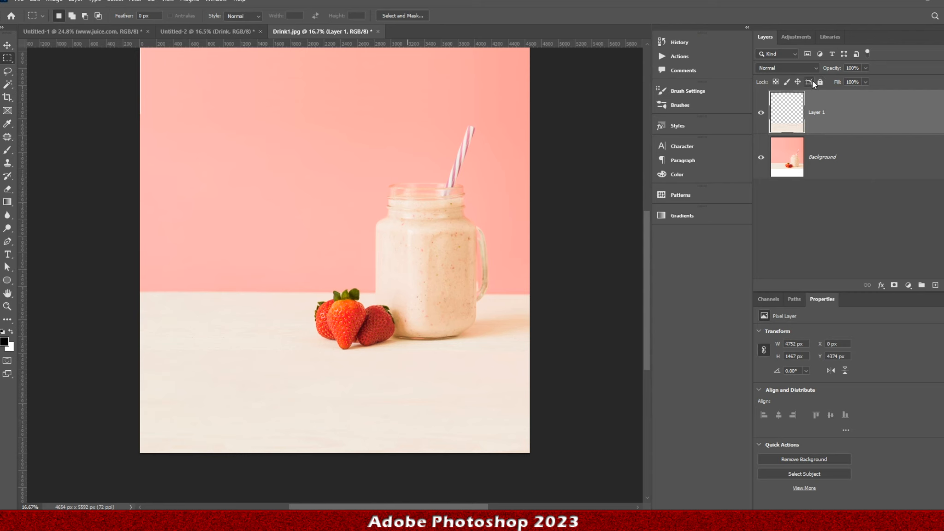
Step: Paste the tabletop patch above the Drink layer in the Untitled-2 poster and move it down to fill the gap beneath the strawberries
click(218, 32)
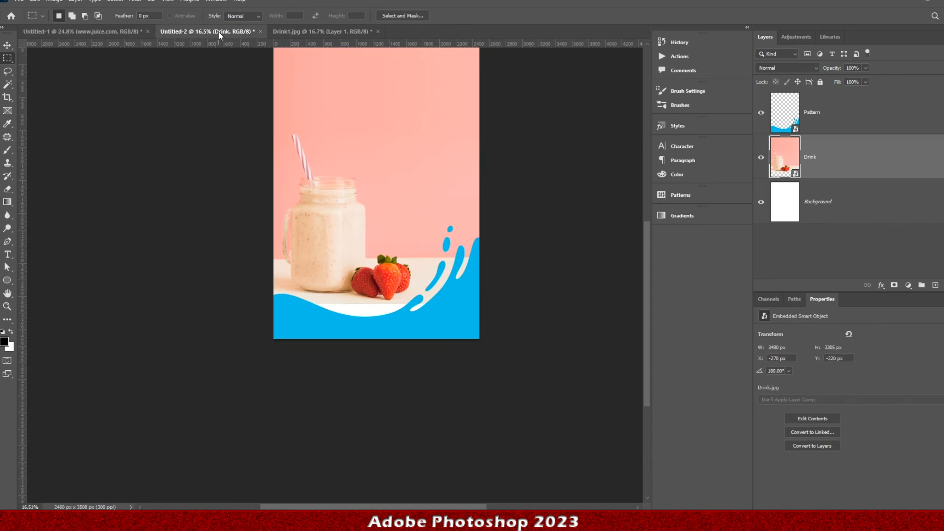
scroll(441, 266, up, 5)
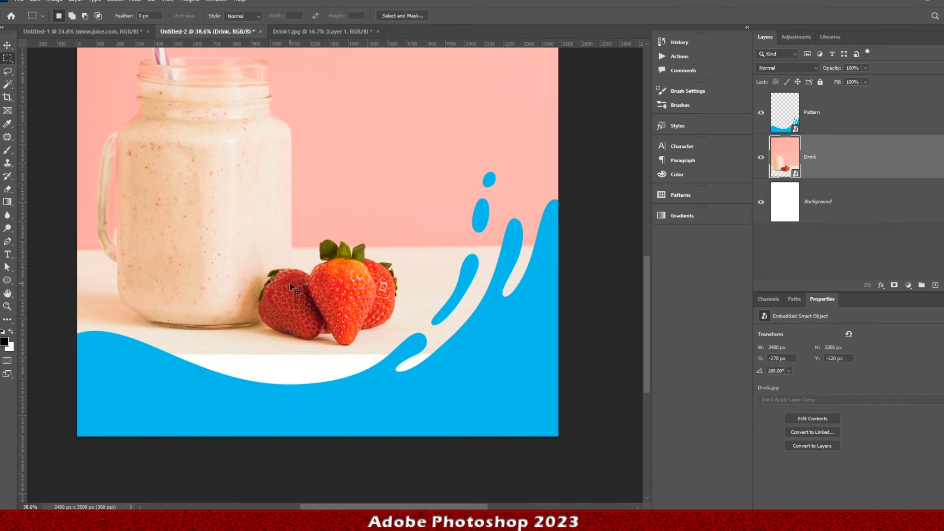
key(ctrl+v)
scroll(348, 218, down, 2)
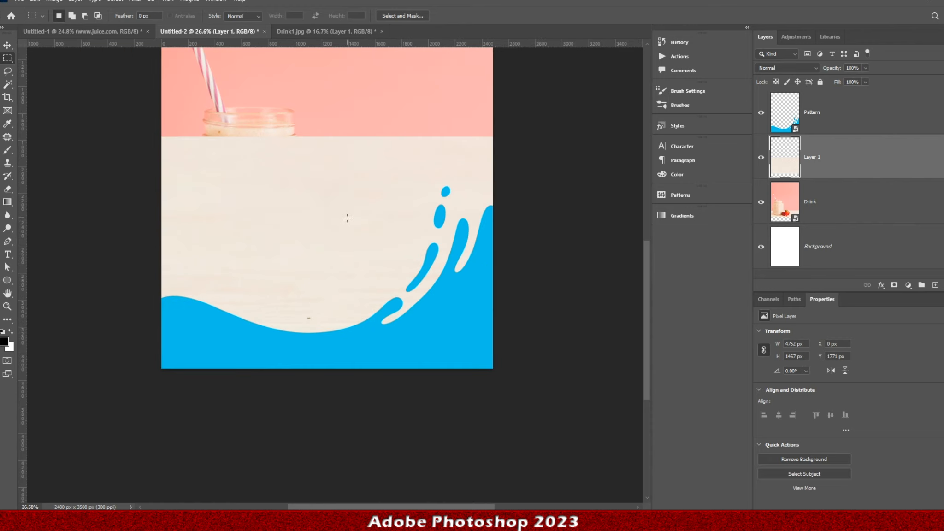
key(ctrl+t)
drag(351, 188, 353, 356)
key(Return)
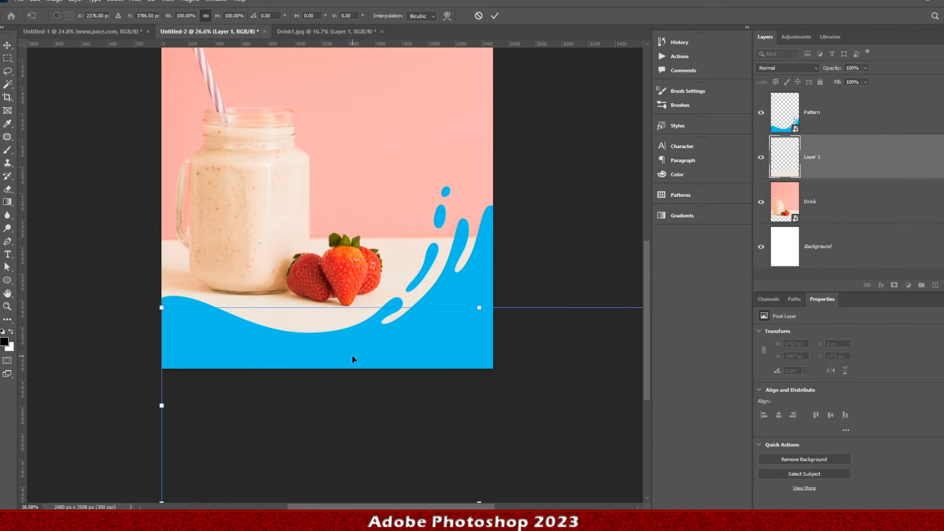
Step: Convert the tabletop patch and Drink layers together into one smart object and rename it "drink"
scroll(358, 320, up, 9)
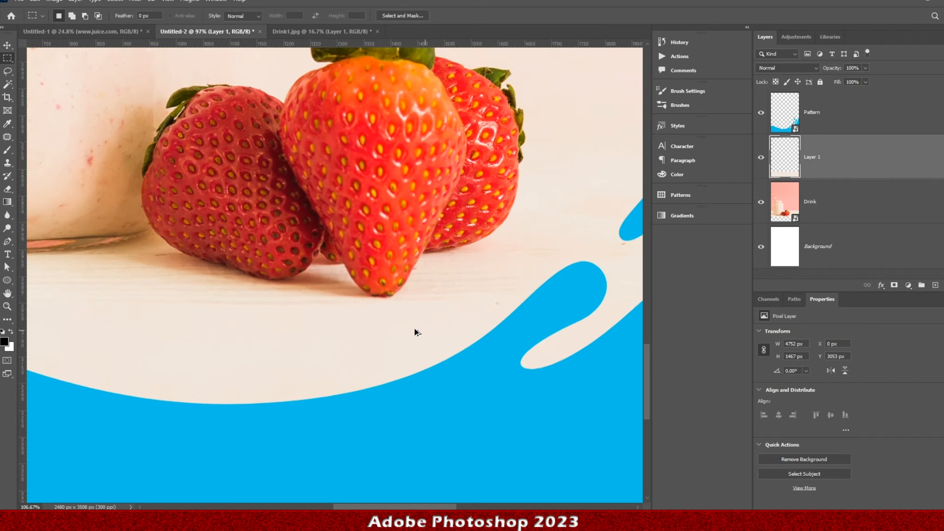
scroll(412, 328, down, 10)
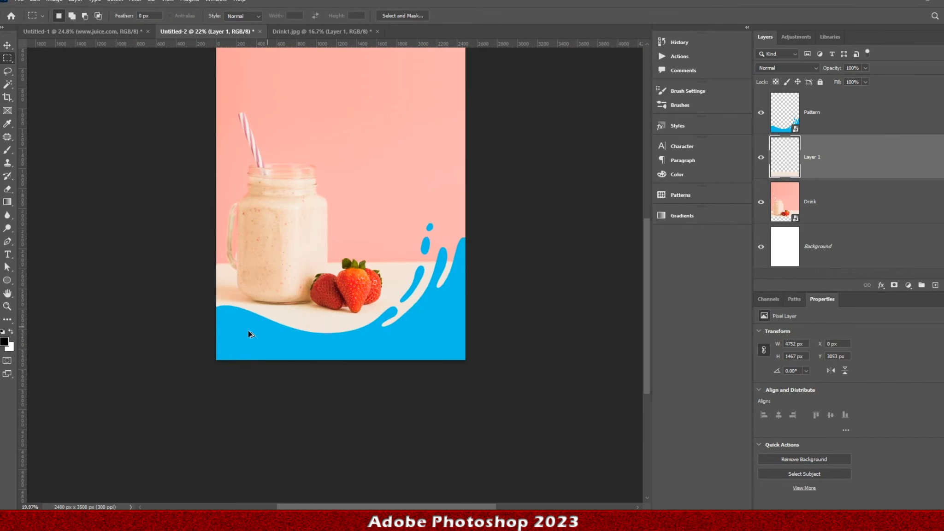
scroll(327, 316, down, 5)
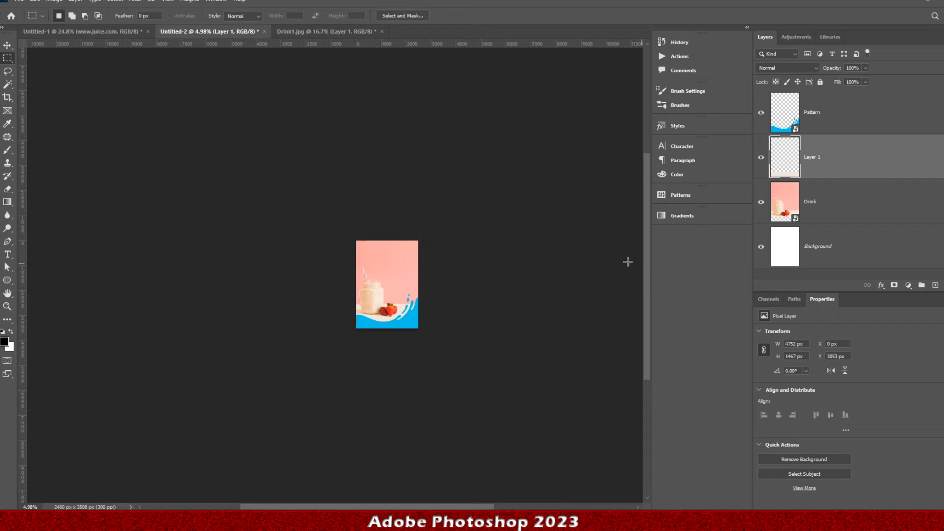
scroll(427, 311, up, 1)
scroll(426, 310, up, 4)
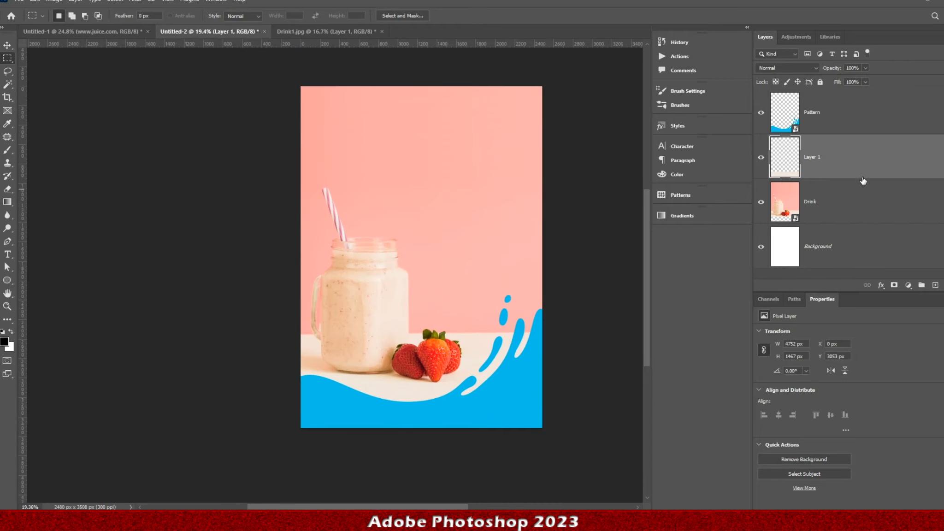
shift+click(841, 215)
right_click(840, 214)
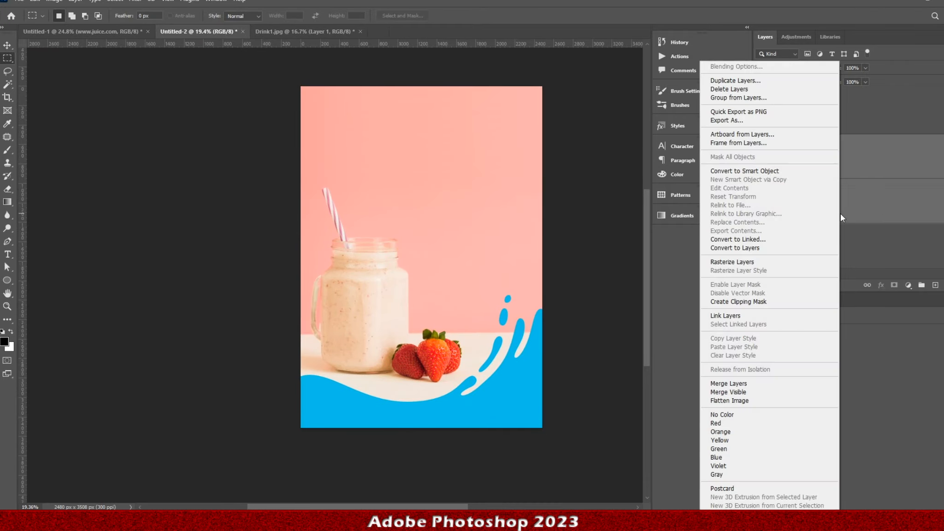
click(749, 171)
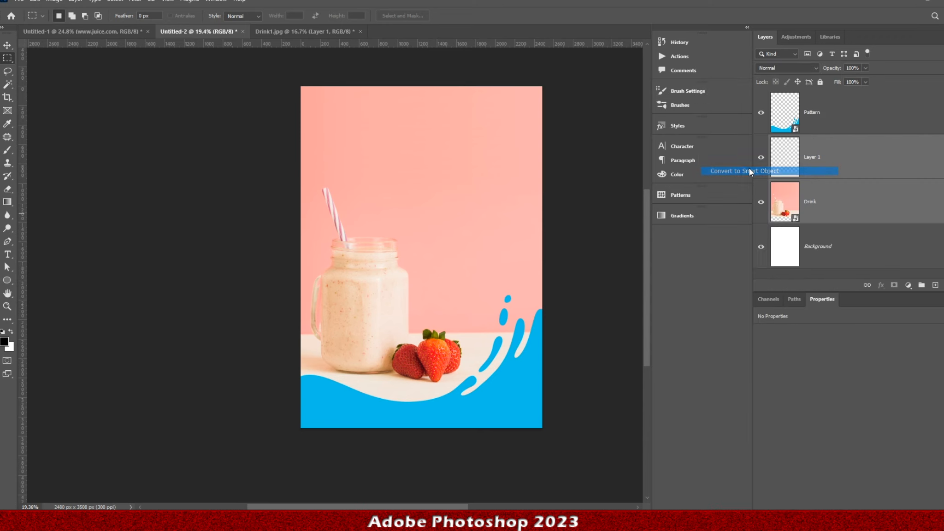
double_click(816, 156)
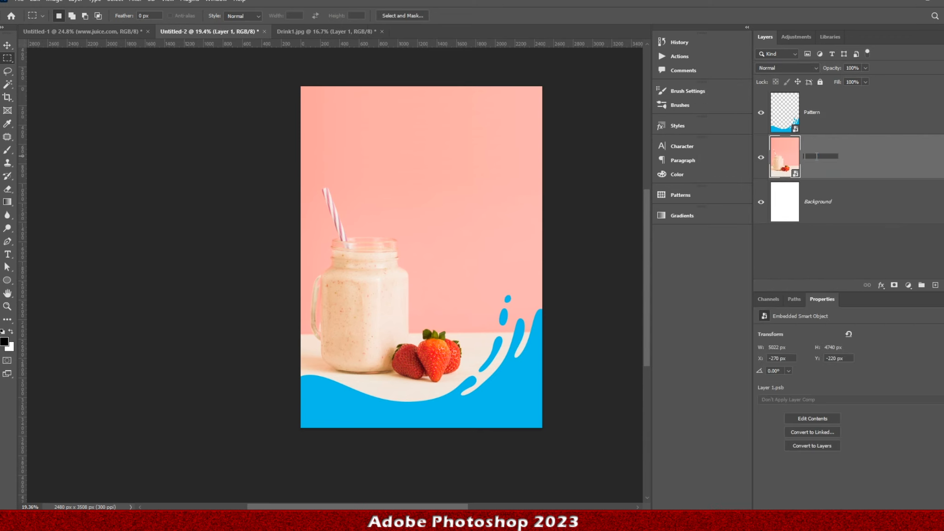
key(Return)
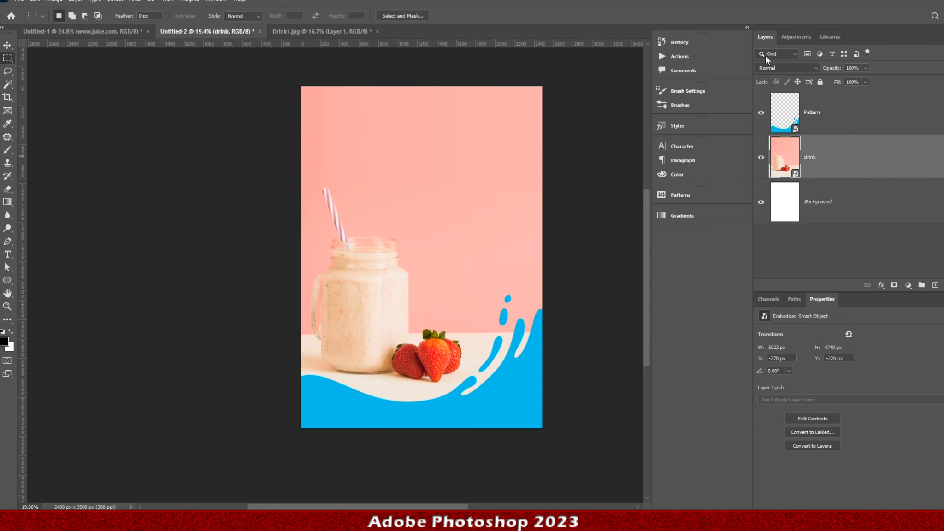
Step: Add a Color Overlay effect to the Pattern wave layer, keeping the Normal blend mode
click(862, 109)
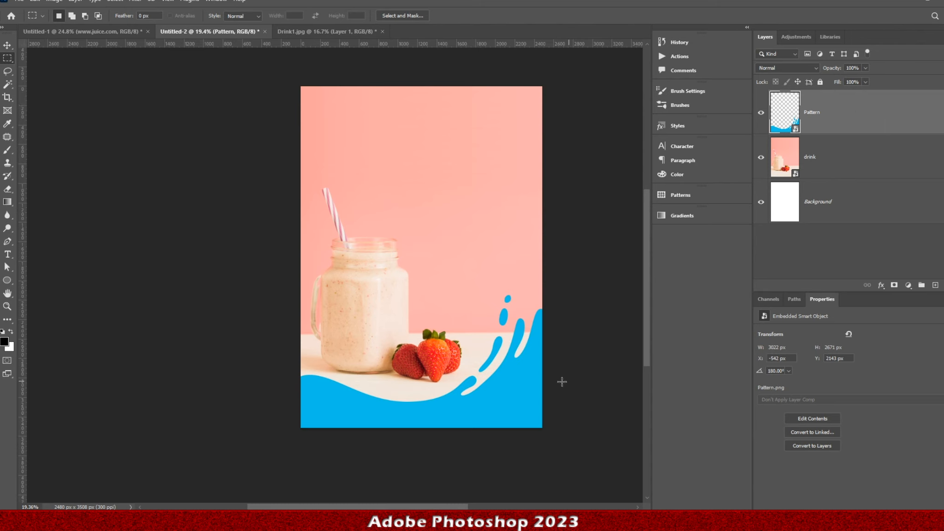
click(9, 45)
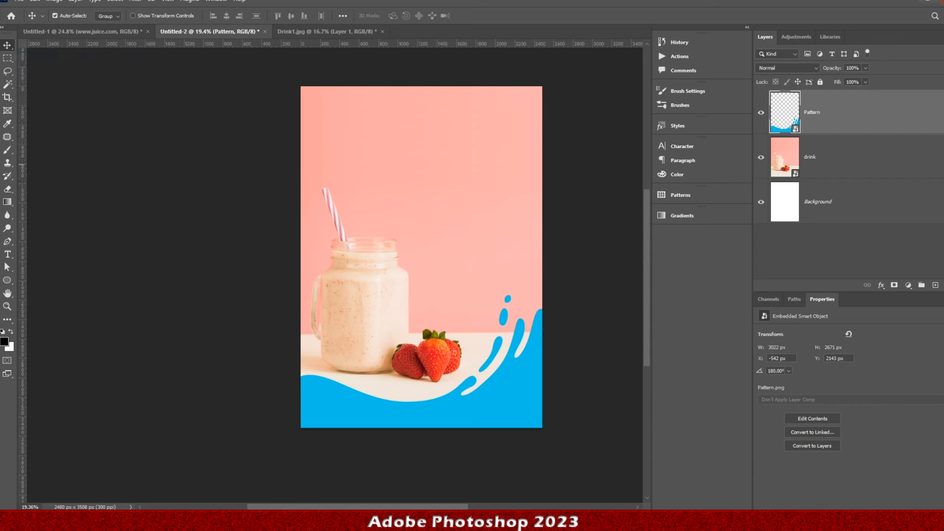
click(76, 1)
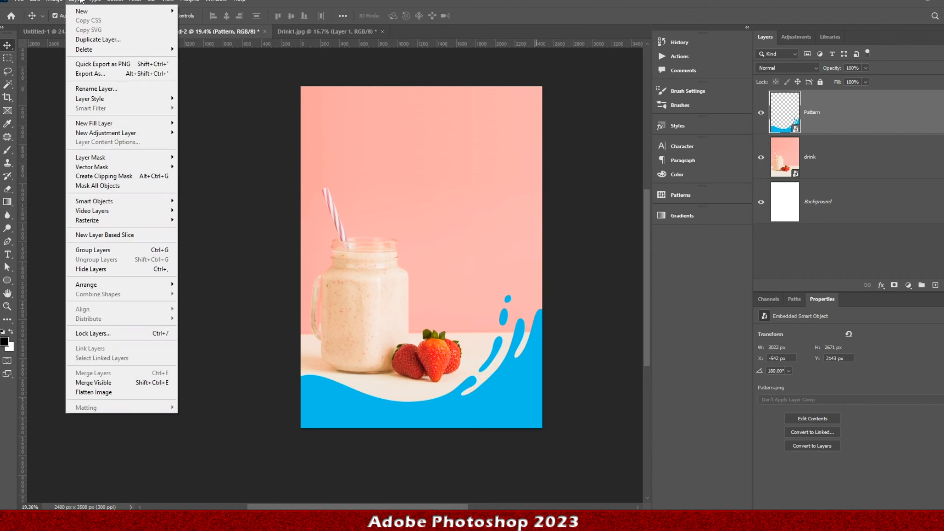
mouse_move(119, 101)
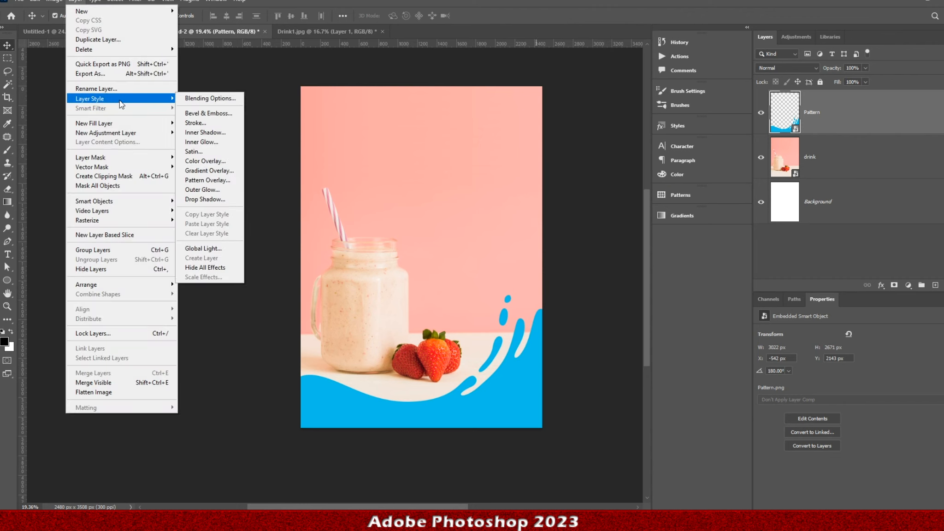
click(210, 162)
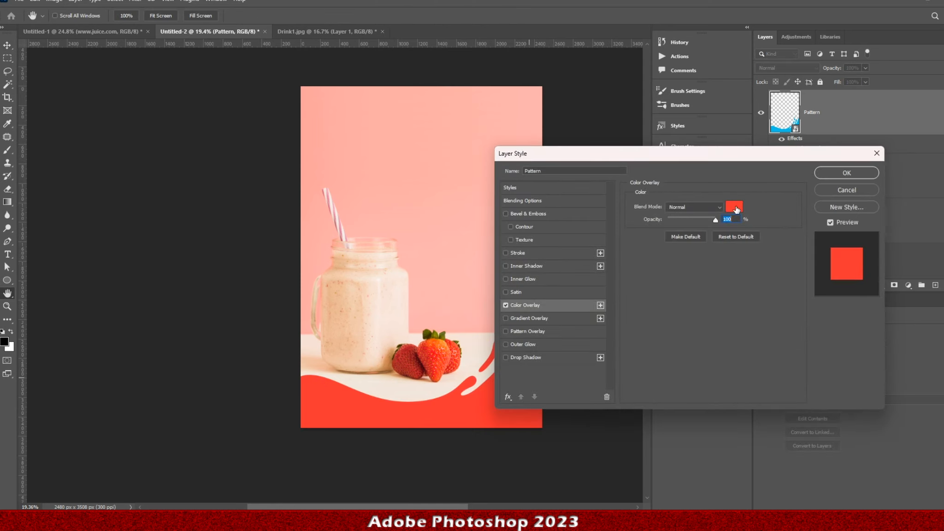
click(685, 208)
click(685, 208)
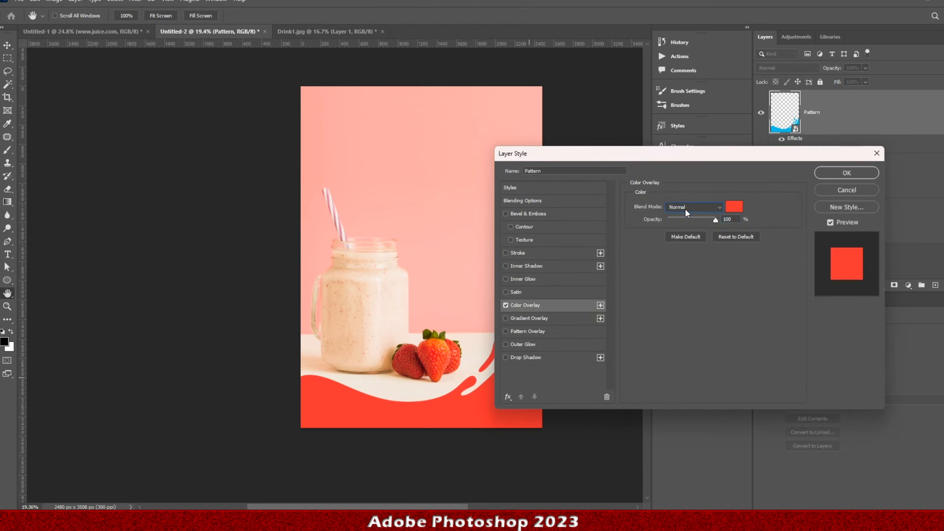
Step: Set the wave's overlay colour to a red sampled from the front strawberry (#ec011b) and apply the layer style
click(734, 208)
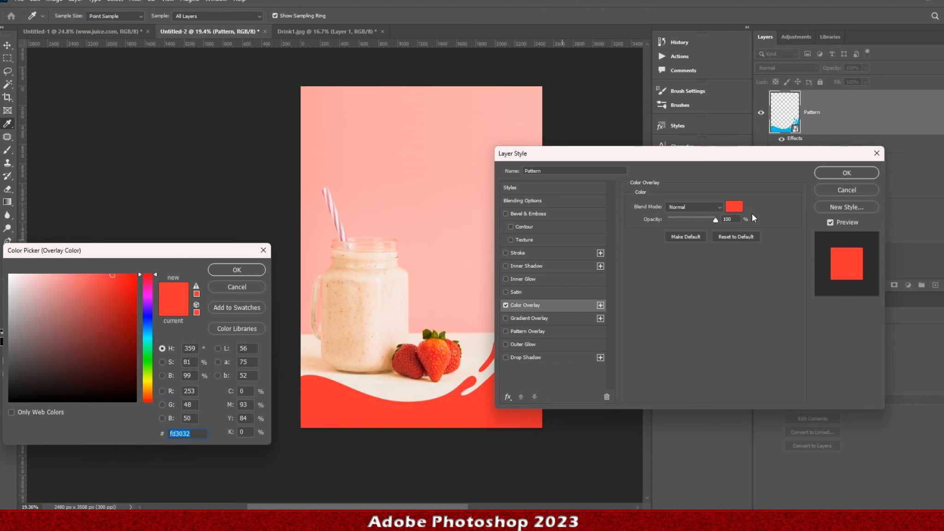
click(375, 306)
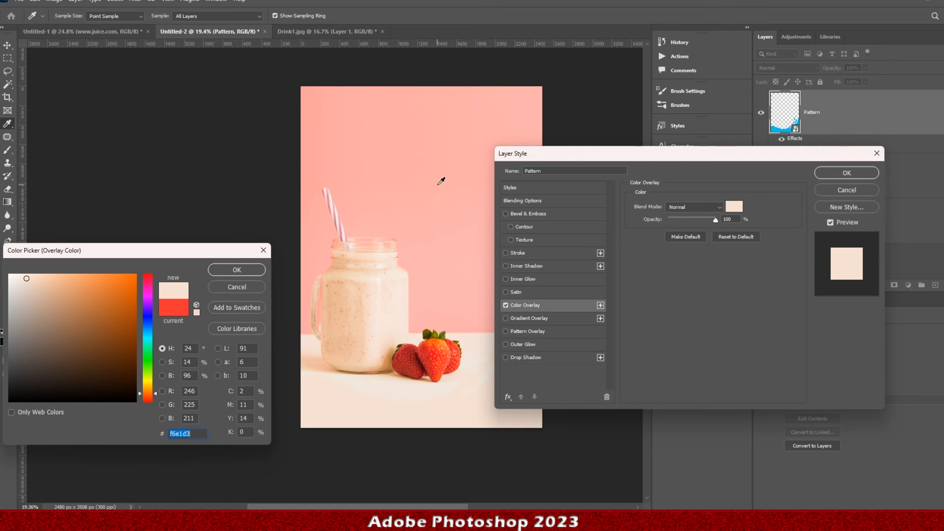
click(376, 177)
click(373, 177)
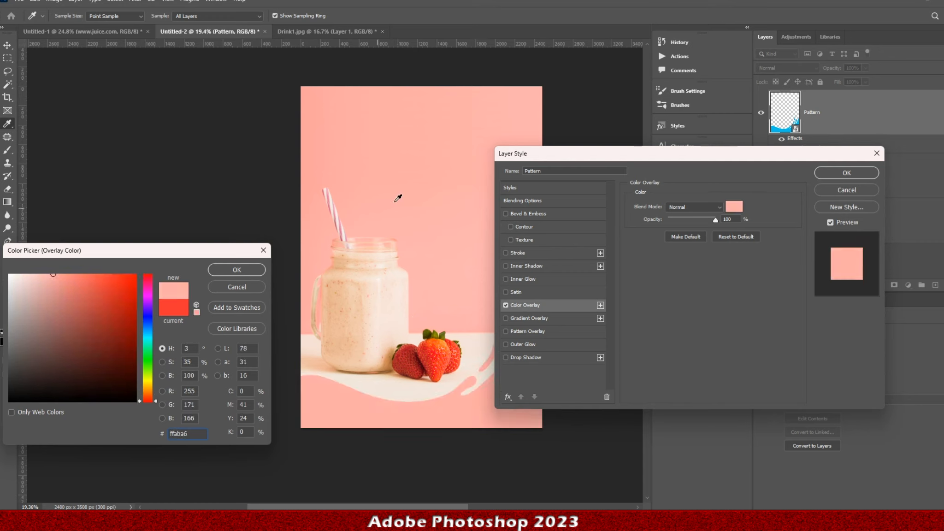
click(440, 354)
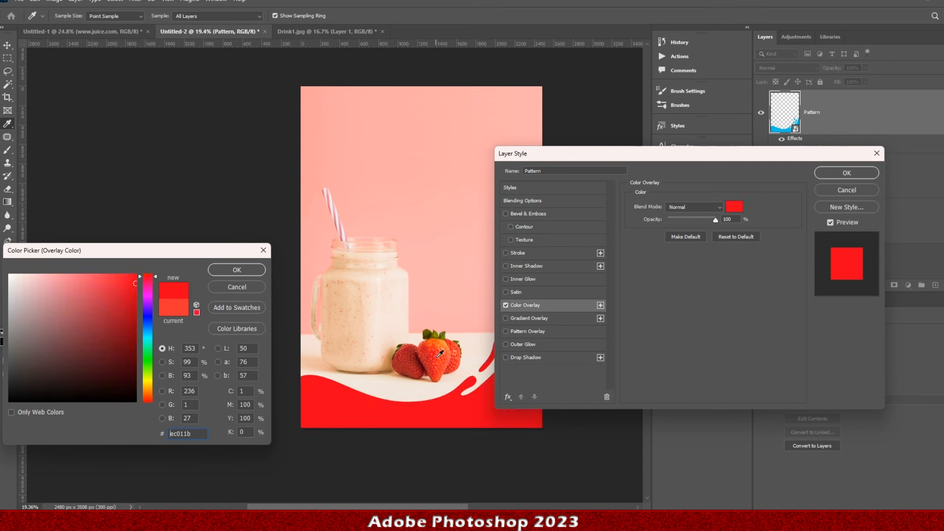
click(846, 173)
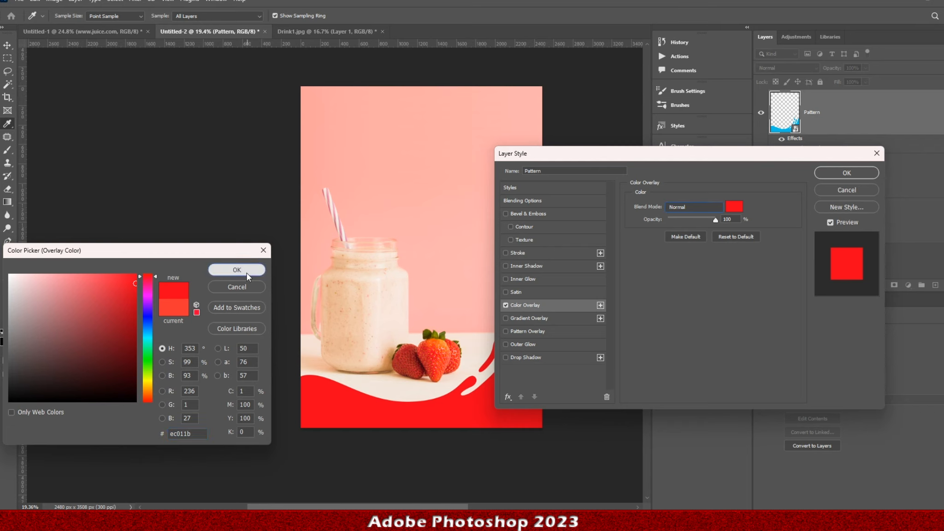
click(237, 269)
click(861, 172)
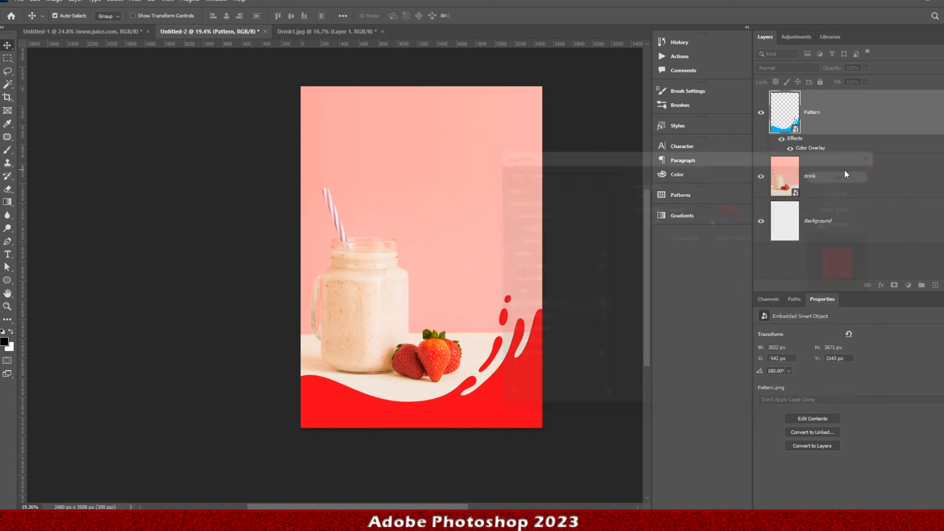
Step: Place pattern2.png from the SOURCE folder in the poster, flip it vertically and move it to the top of the page
key(alt+Tab)
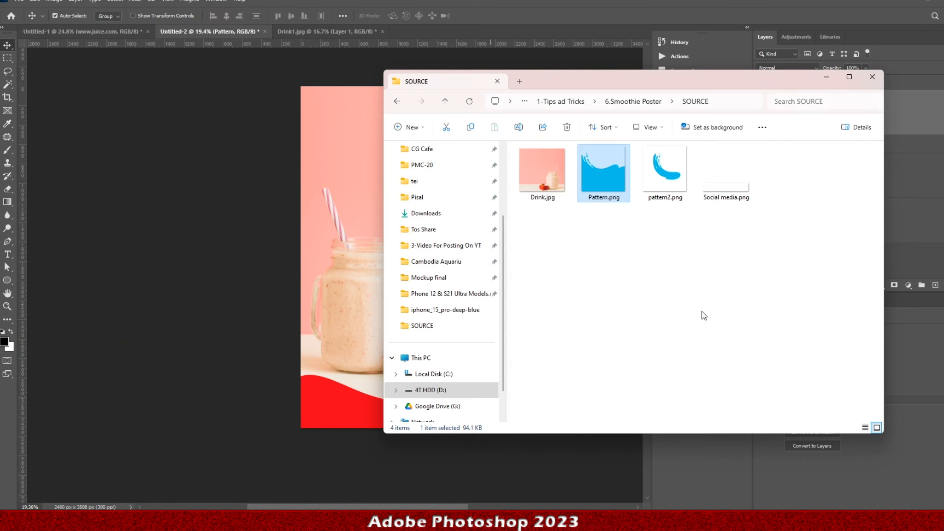
drag(668, 169, 314, 212)
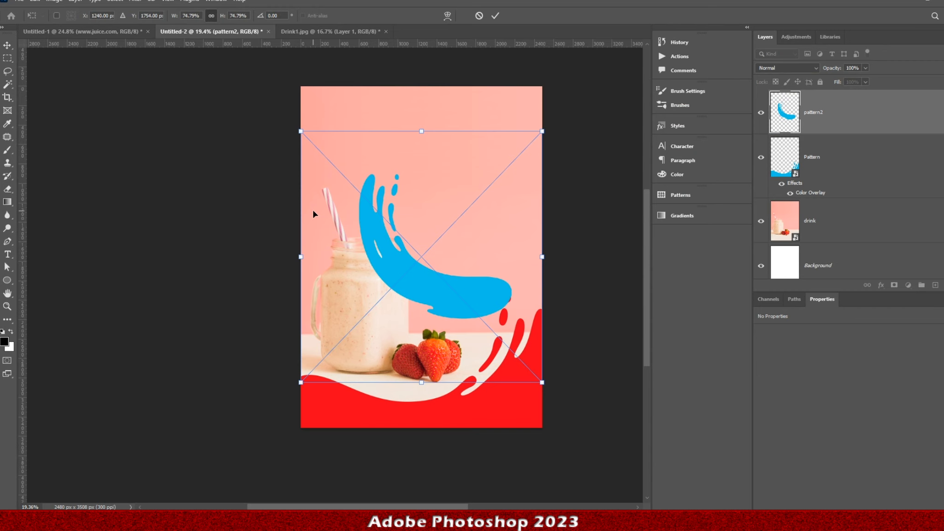
right_click(398, 273)
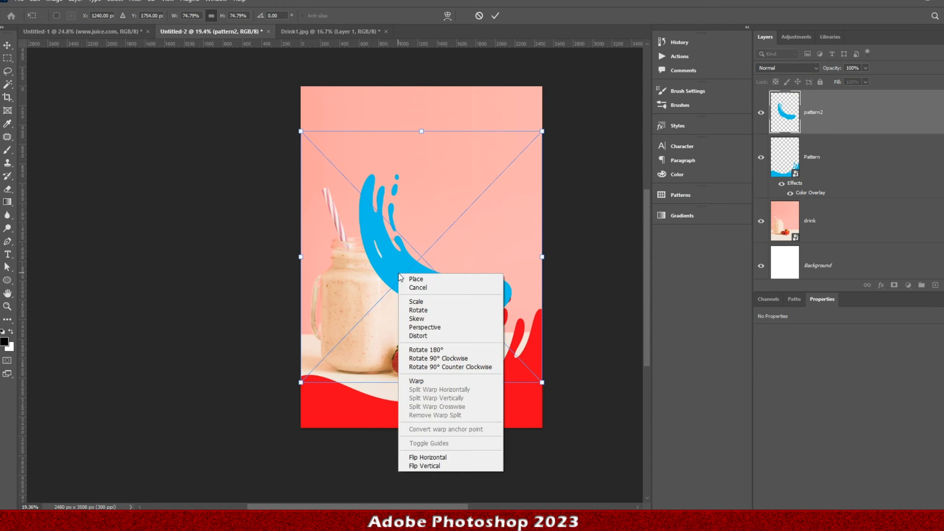
click(466, 467)
drag(448, 238, 464, 128)
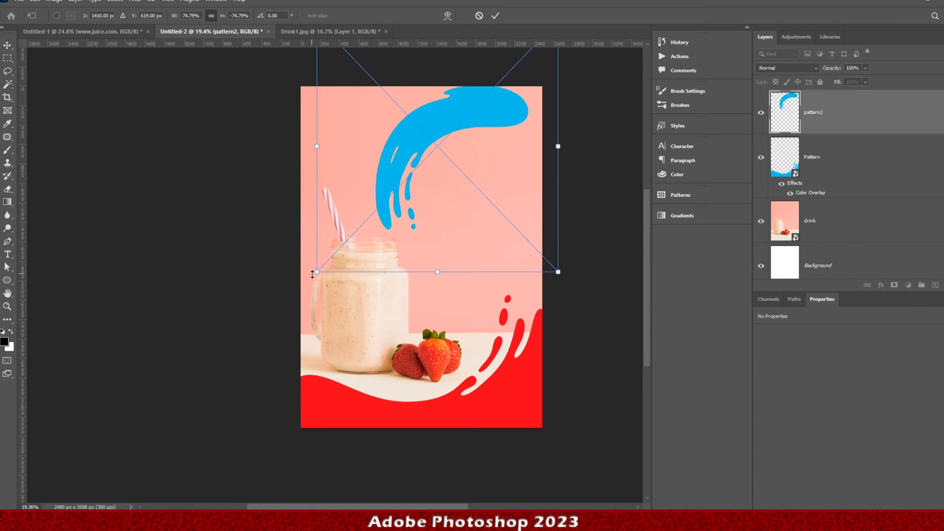
Step: Scale the pattern2 splash to about 64%, rotate it about 31.5° and fit it into the page's upper-right corner
drag(313, 283, 291, 249)
drag(457, 175, 499, 148)
drag(319, 211, 335, 149)
mouse_move(561, 148)
mouse_down()
mouse_move(560, 128)
mouse_move(560, 140)
mouse_up()
drag(313, 152, 384, 134)
drag(560, 134, 520, 150)
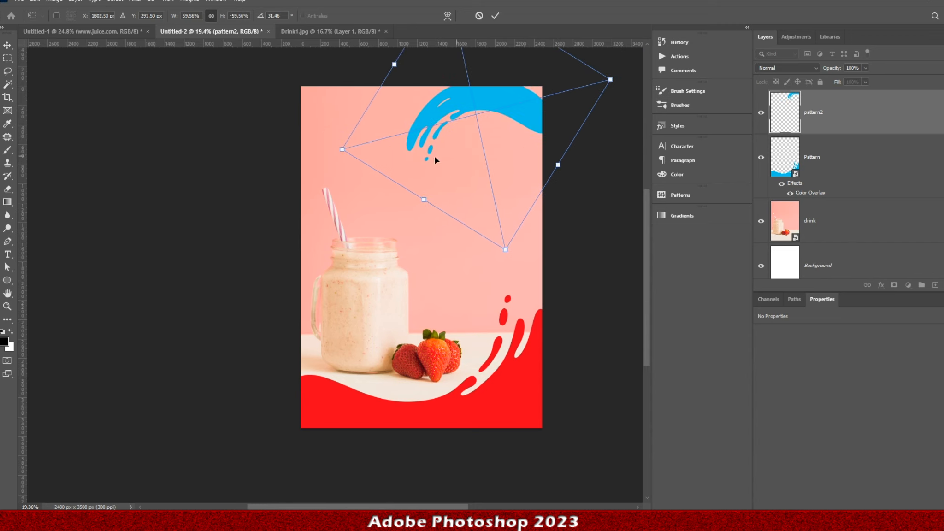
drag(611, 80, 632, 75)
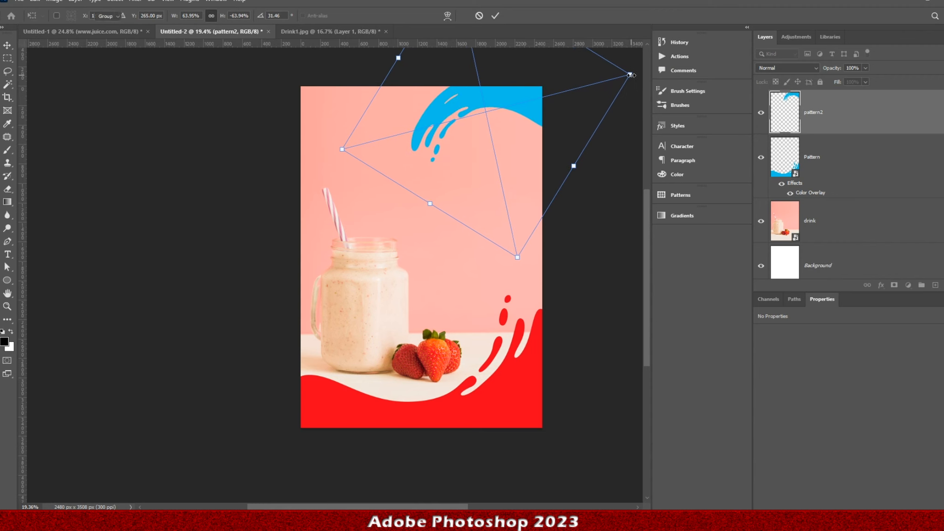
key(Return)
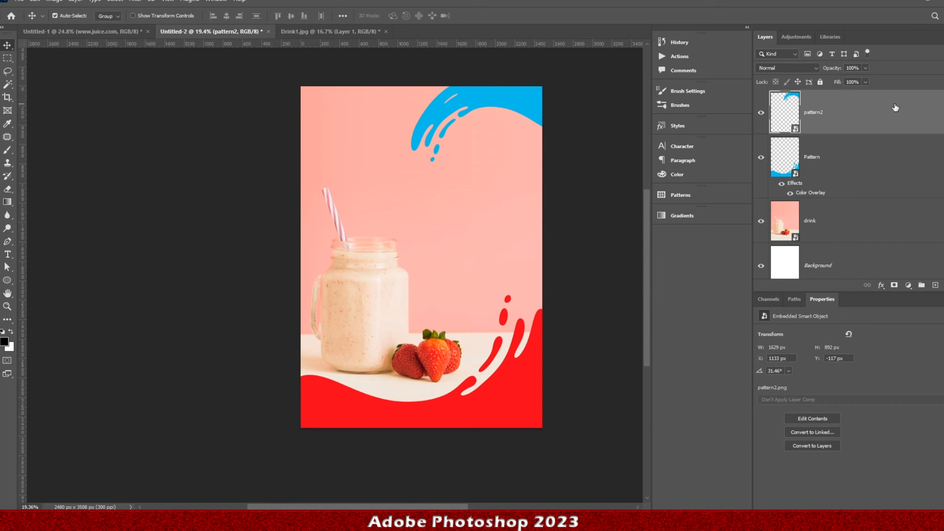
Step: Add a Color Overlay effect to the pattern2 layer and copy its current red hex code, ec011b
double_click(894, 112)
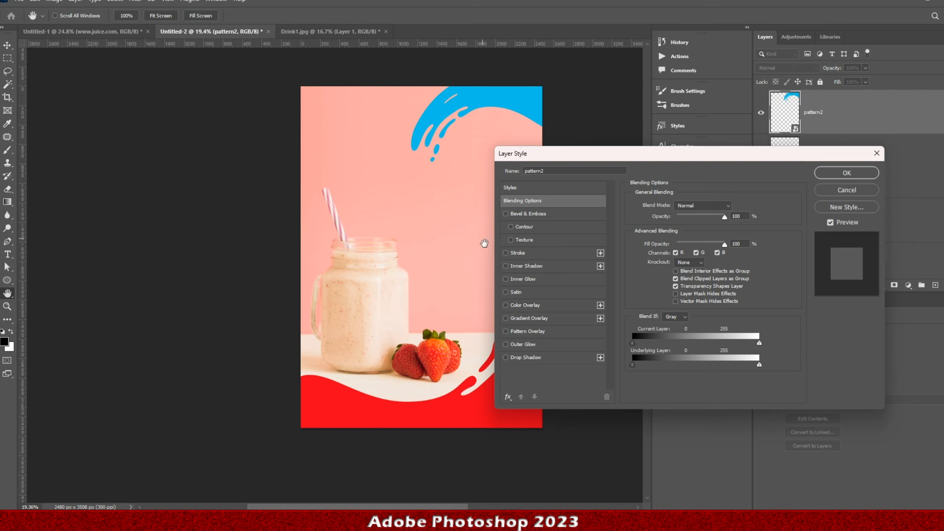
click(538, 304)
click(733, 206)
key(ctrl+c)
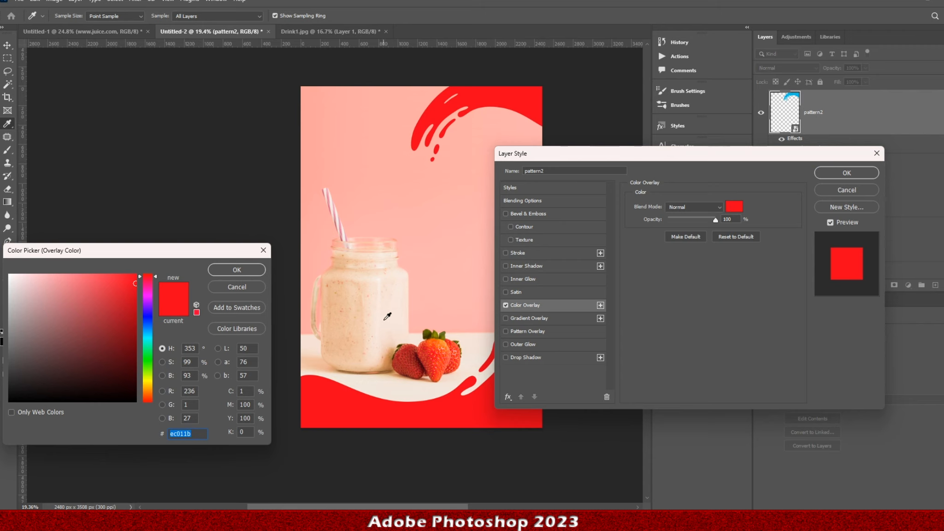
Step: Set the splash's overlay colour to a cream sampled from the lower part of the smoothie jar (#f3dbcf) and apply the layer style
click(345, 319)
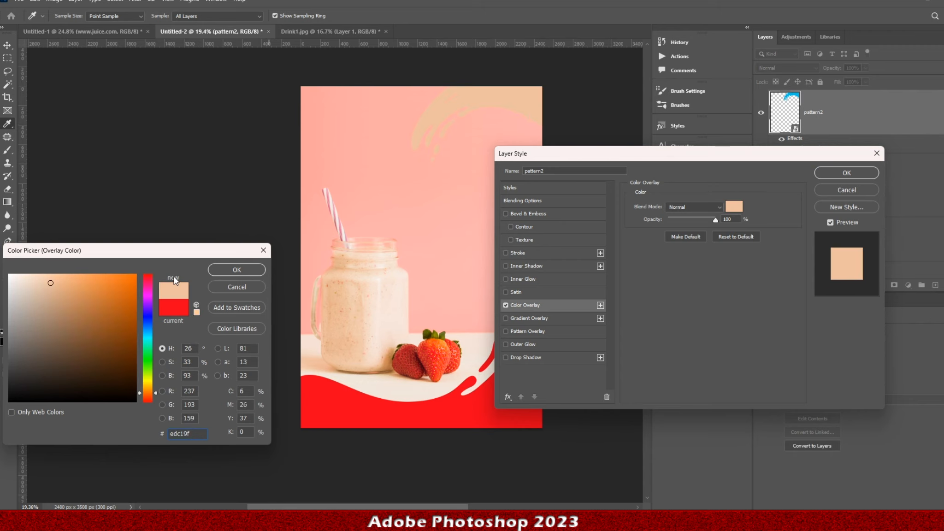
click(371, 354)
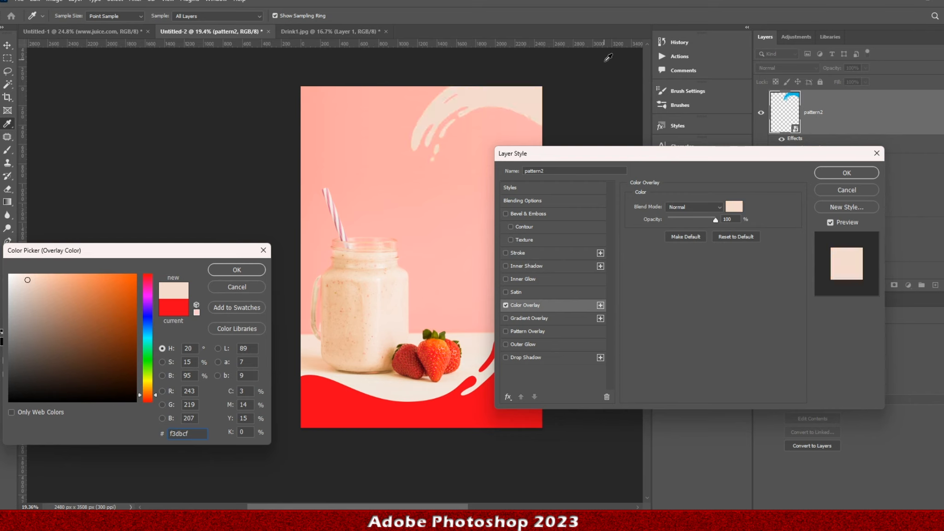
click(237, 270)
click(846, 173)
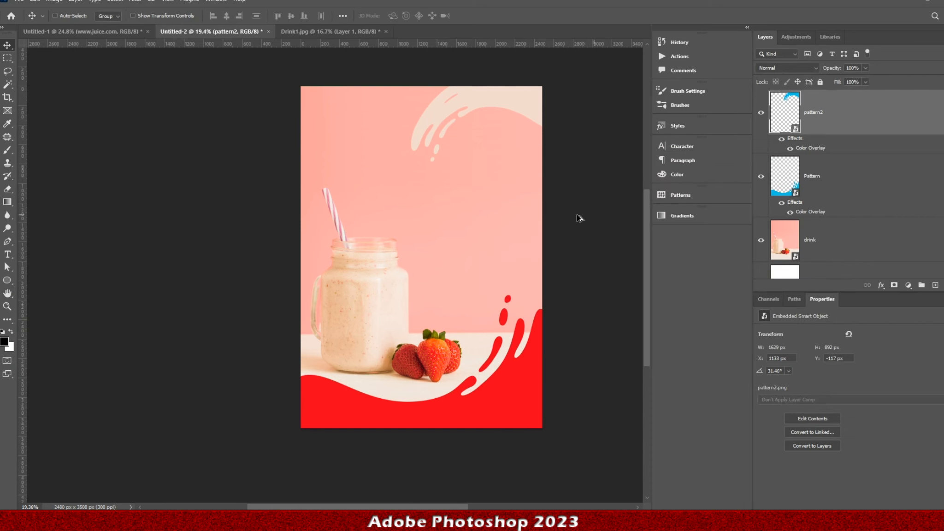
Step: Create a point text layer with the placeholder text in the pink area just above the jar
scroll(378, 232, up, 4)
scroll(502, 208, down, 2)
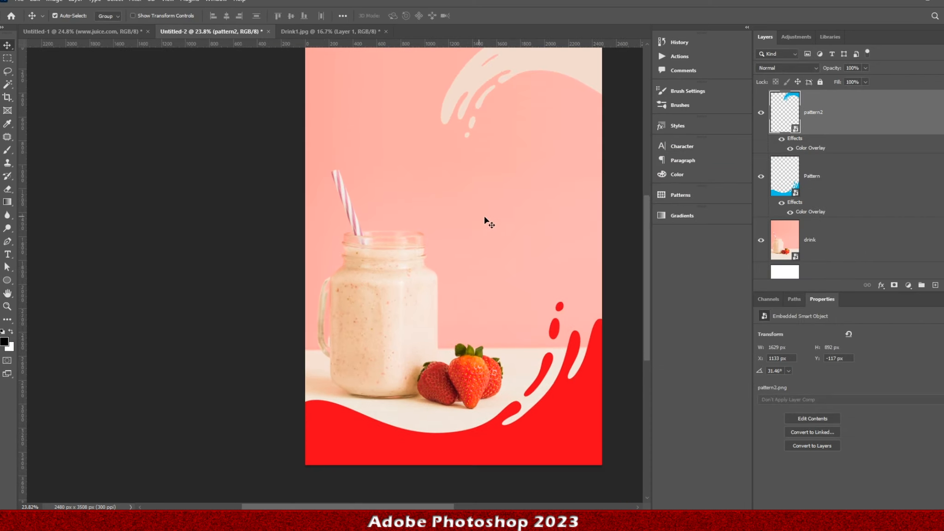
scroll(476, 217, down, 3)
drag(444, 202, 434, 199)
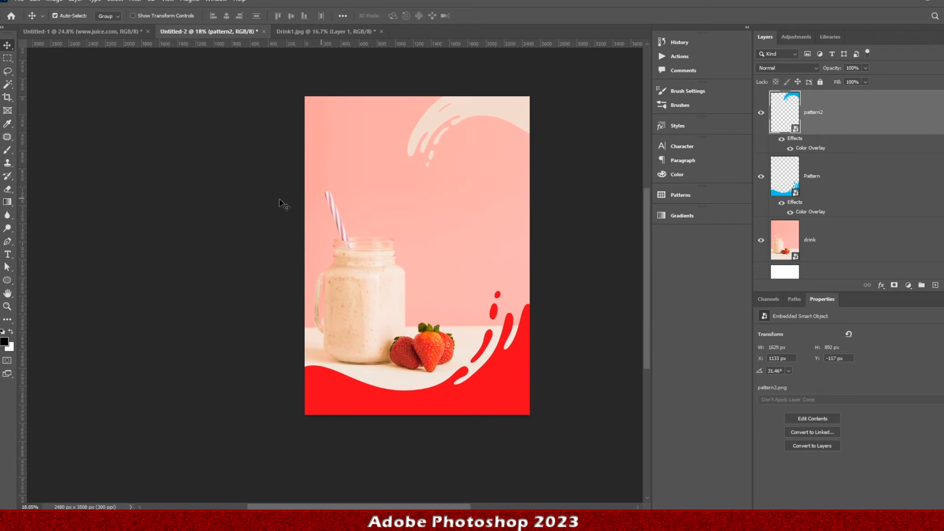
click(8, 254)
click(391, 191)
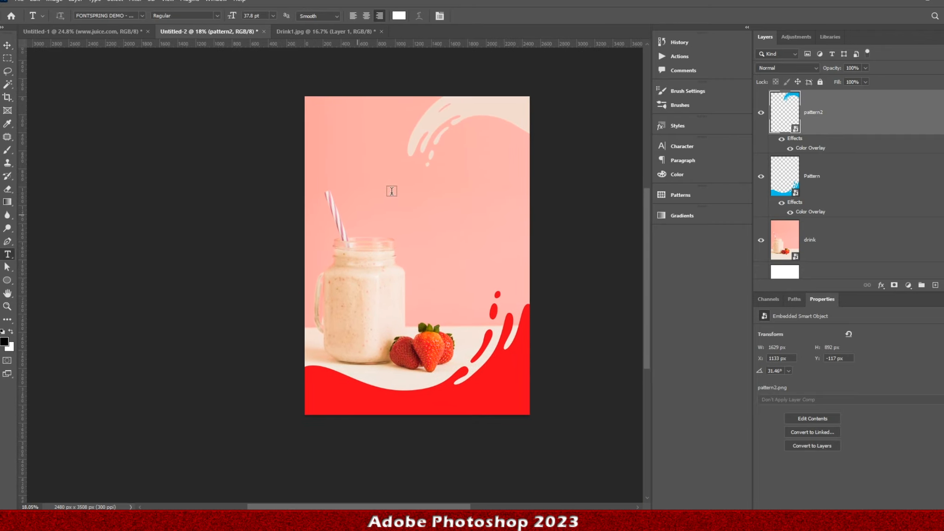
click(392, 191)
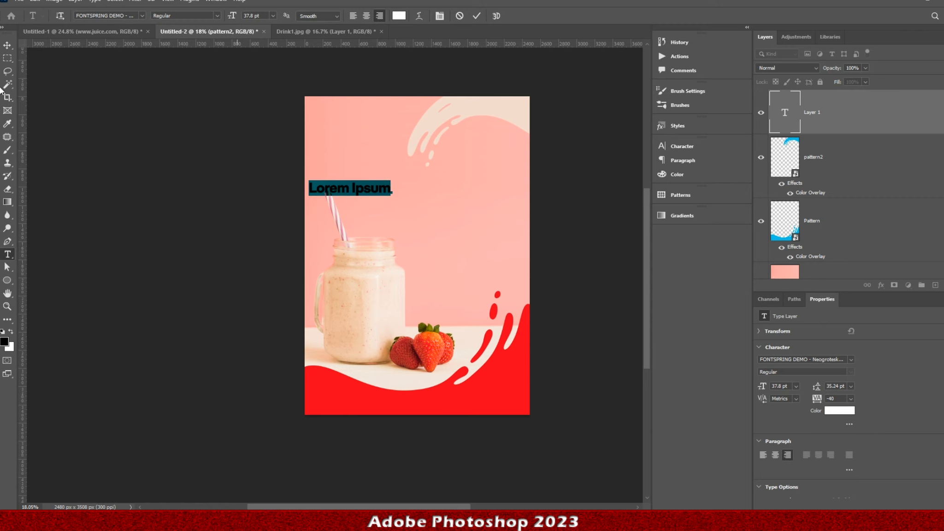
click(7, 45)
Step: Check the headline wording in the finished Untitled-1 poster, then replace the placeholder text in Untitled-2 with "GET Your"
click(110, 33)
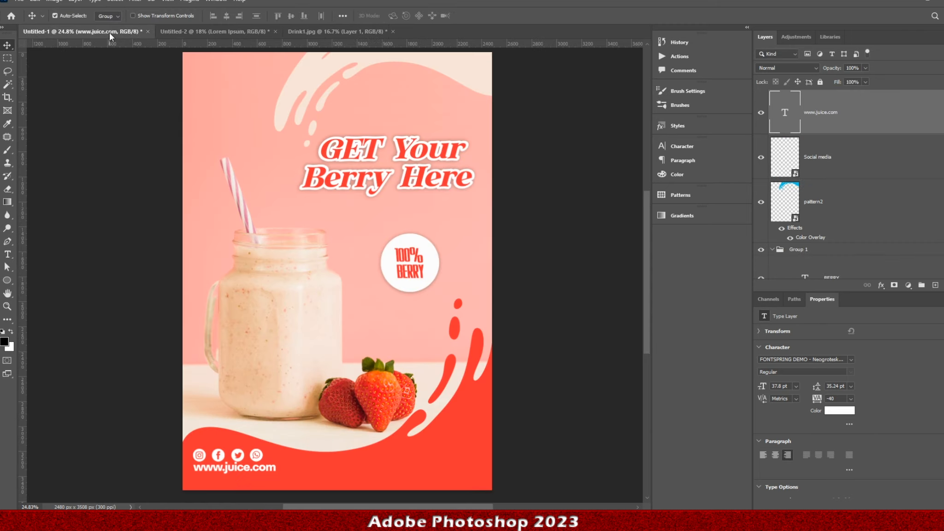
click(203, 33)
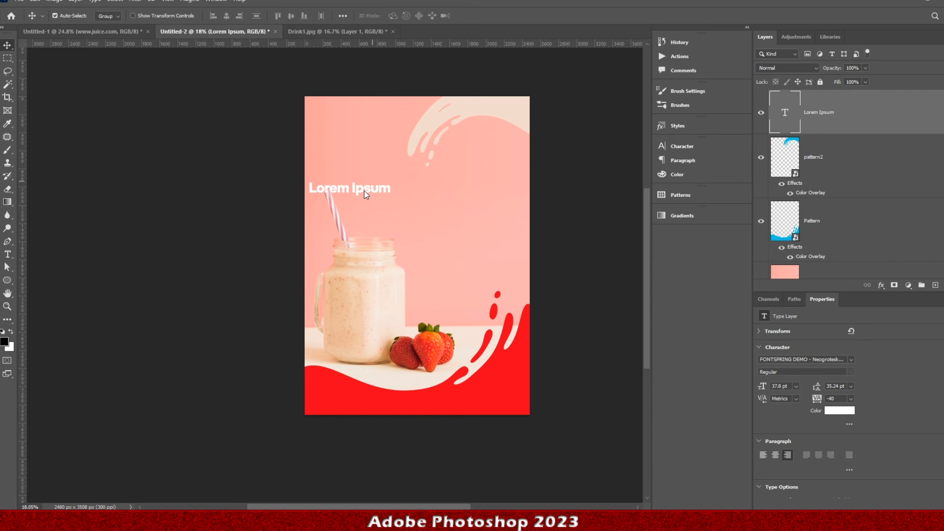
double_click(364, 191)
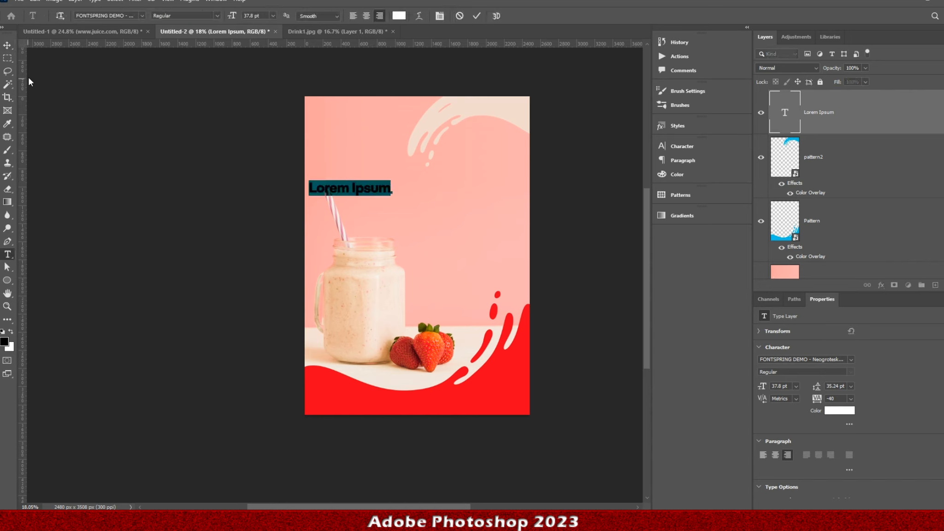
key(BackSpace)
text(GET)
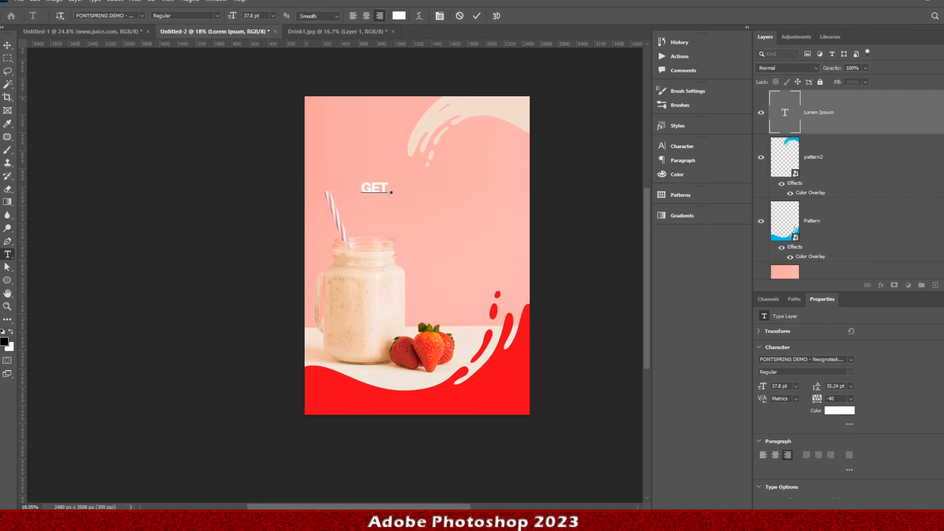
text( Your)
Step: Set the colour of the "GET Your" text to the copied red, #ec011b
drag(386, 189, 332, 189)
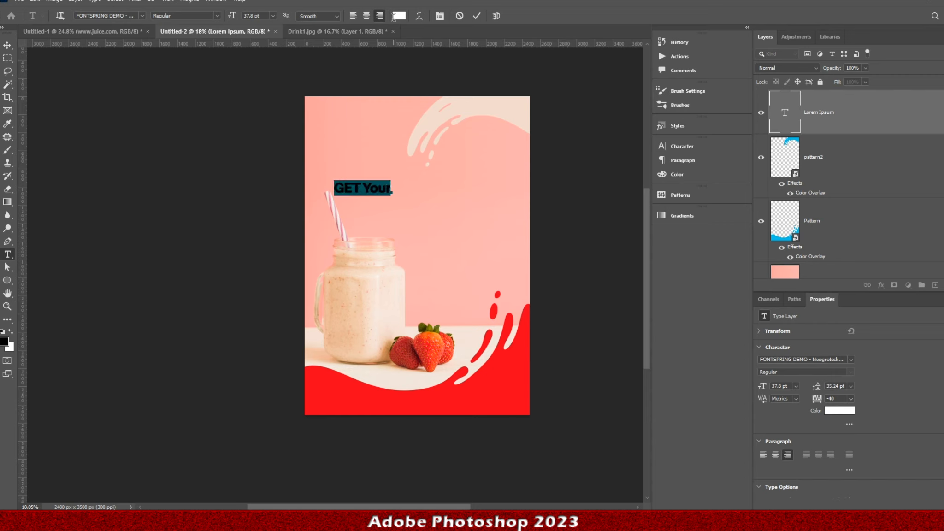
click(399, 15)
key(ctrl+v)
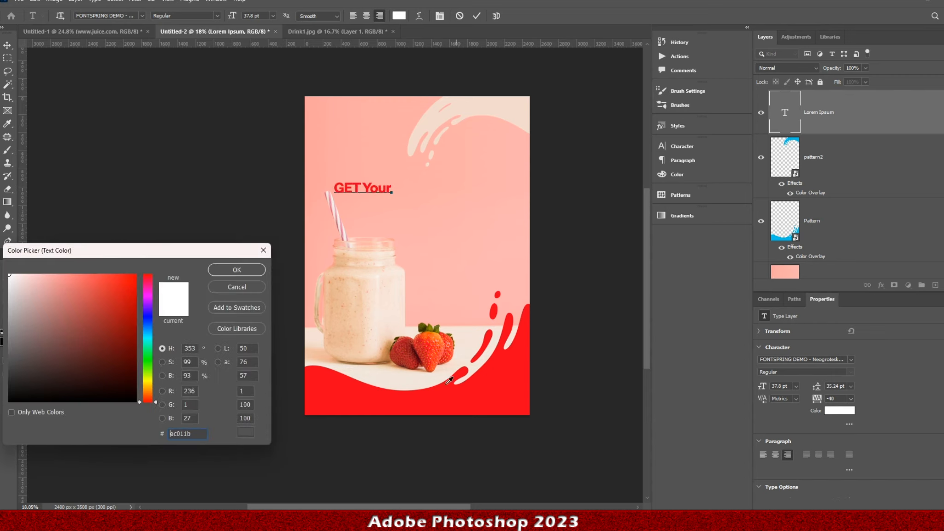
click(238, 270)
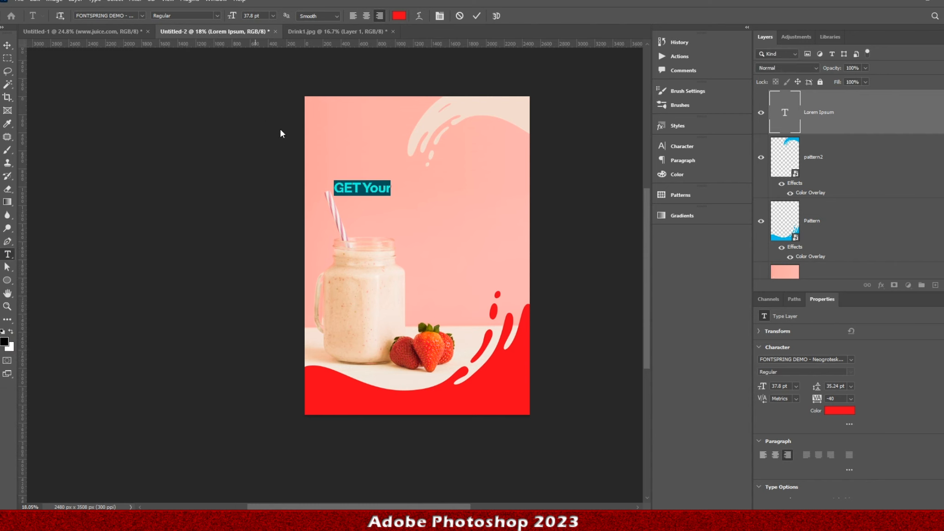
Step: Change the "GET Your" font to Amoitar and move the text below the cream splash, to the right of the straw
click(142, 16)
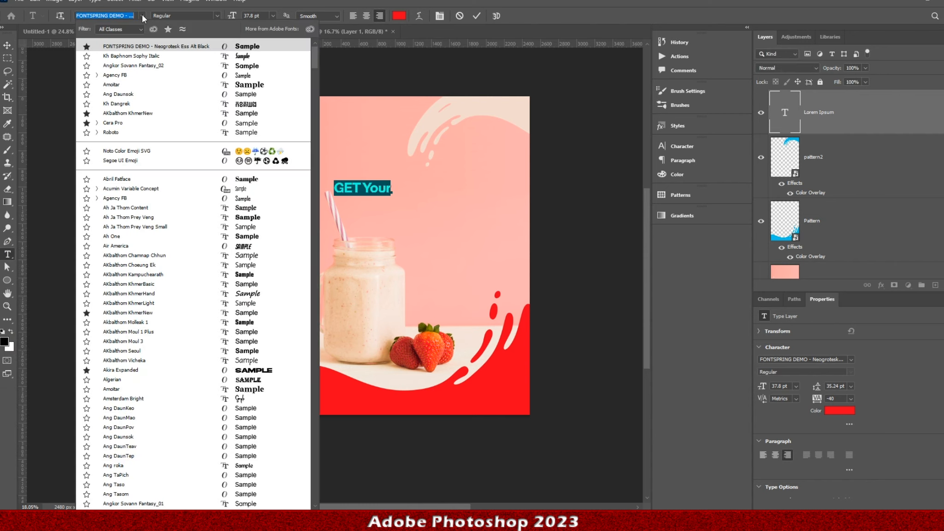
click(139, 86)
click(7, 45)
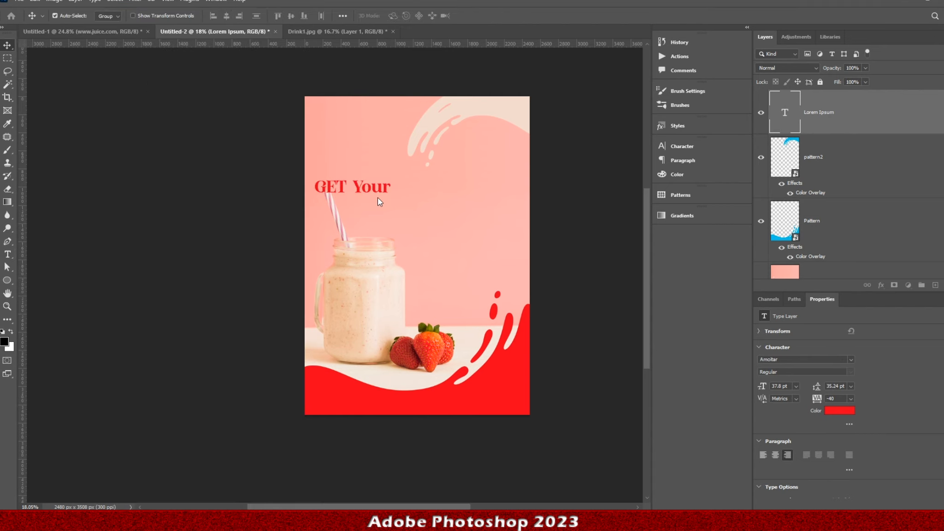
drag(383, 191, 493, 195)
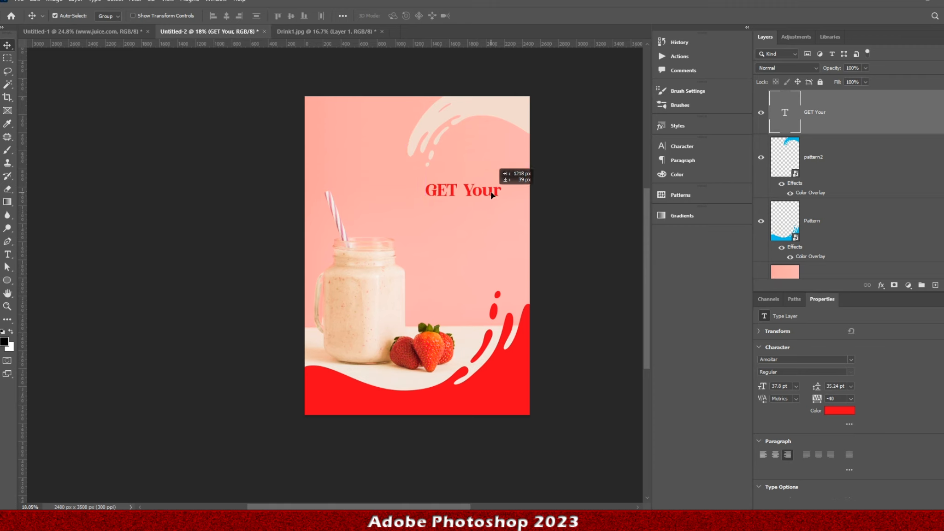
Step: Add a white outside Stroke effect of 27 px to the "GET Your" text layer
double_click(877, 118)
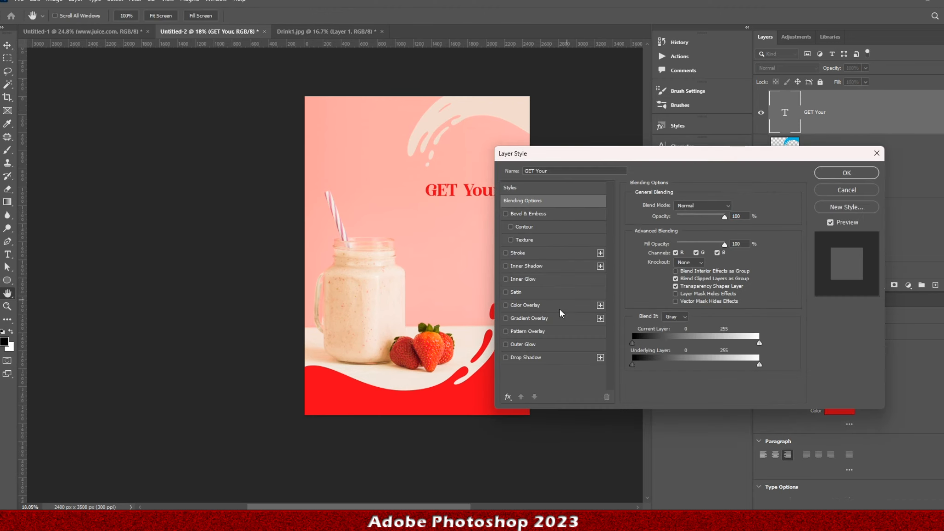
click(523, 256)
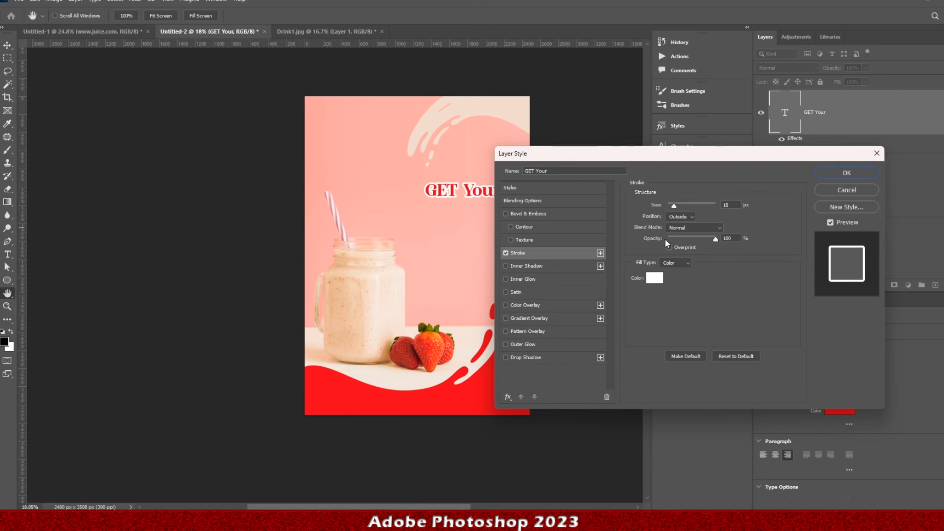
drag(675, 203, 676, 207)
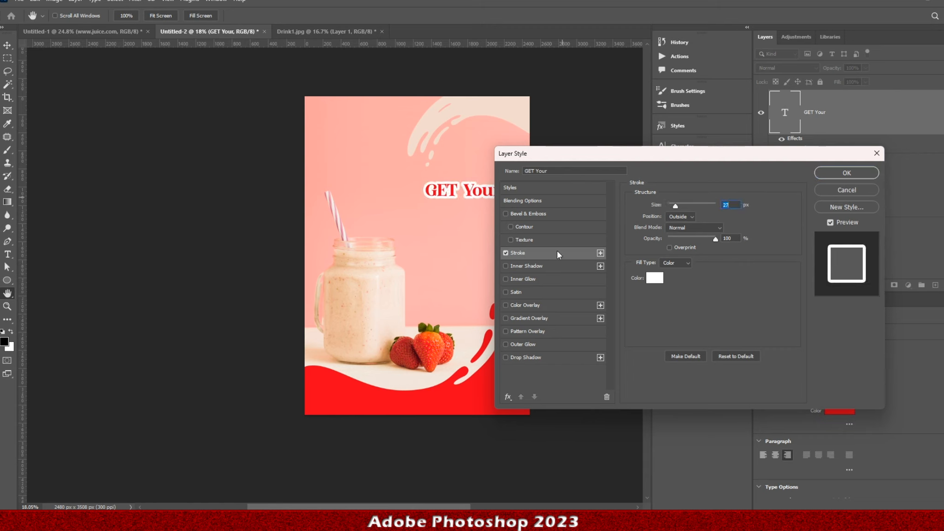
Step: Add a black Drop Shadow with 100% opacity, 33% spread and 49 px size to the "GET Your" text, and apply the layer style
click(537, 357)
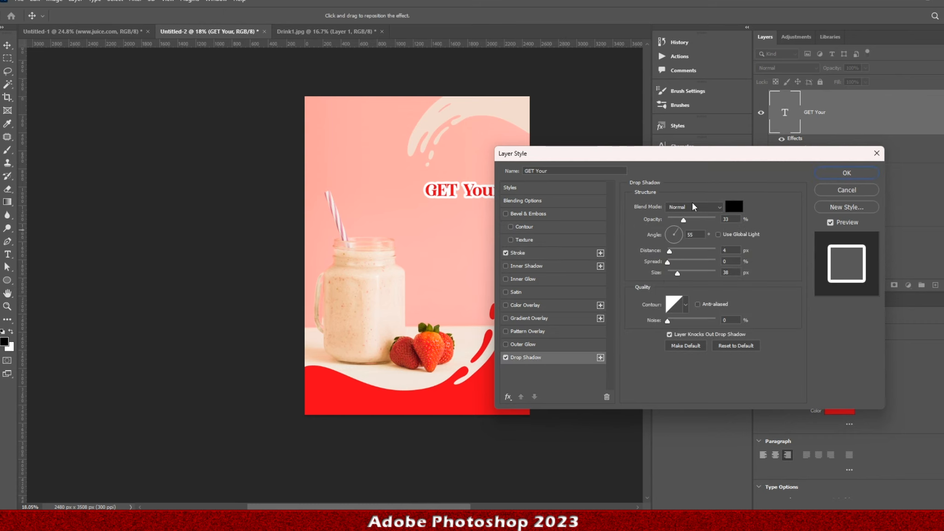
drag(688, 219, 720, 217)
drag(668, 261, 681, 274)
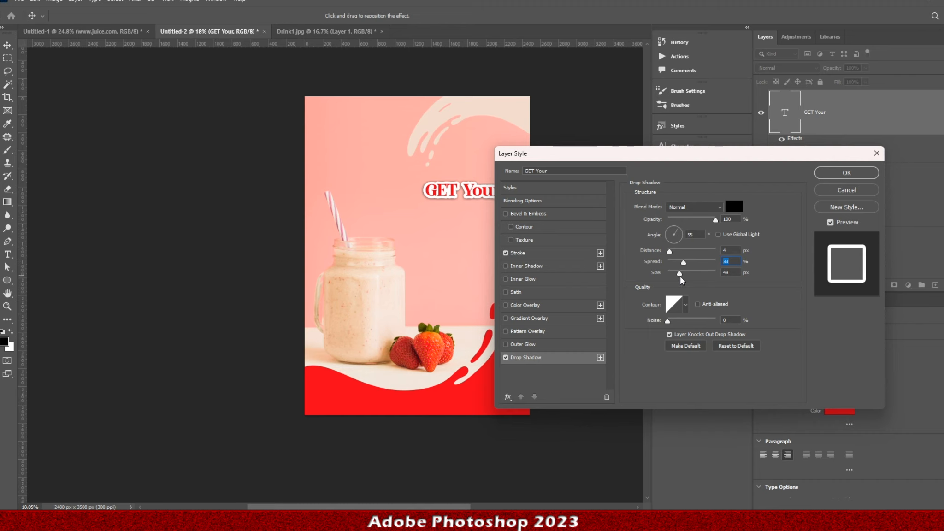
click(847, 172)
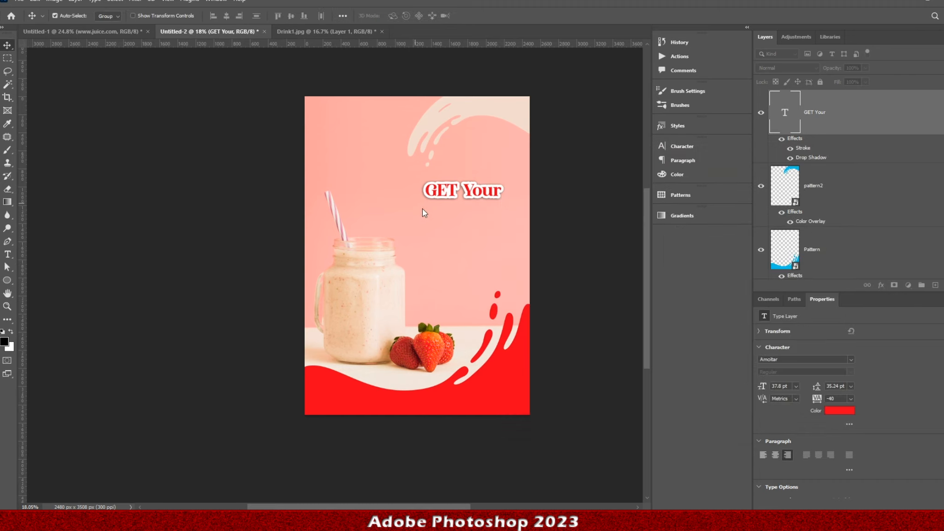
Step: Duplicate the "GET Your" text directly beneath the original and change the copy's wording to "BERRY Here"
scroll(483, 191, up, 5)
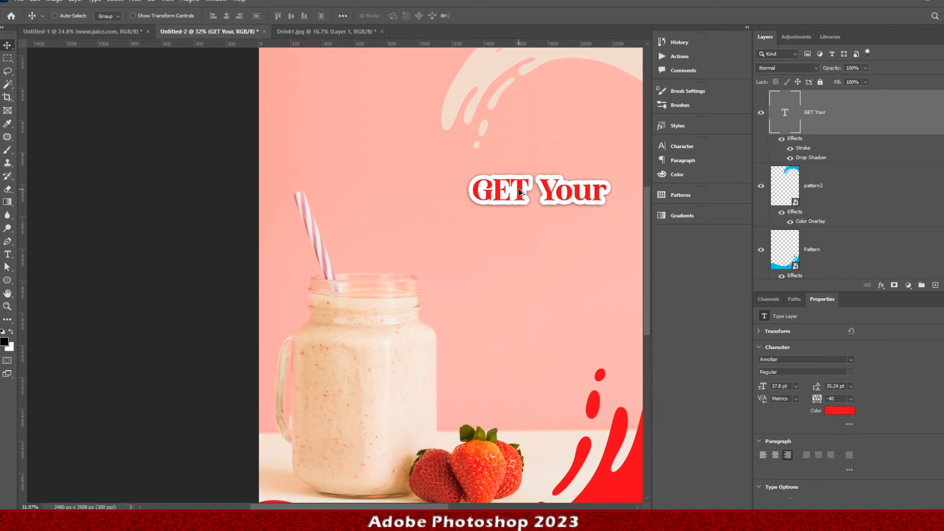
drag(521, 199, 521, 240)
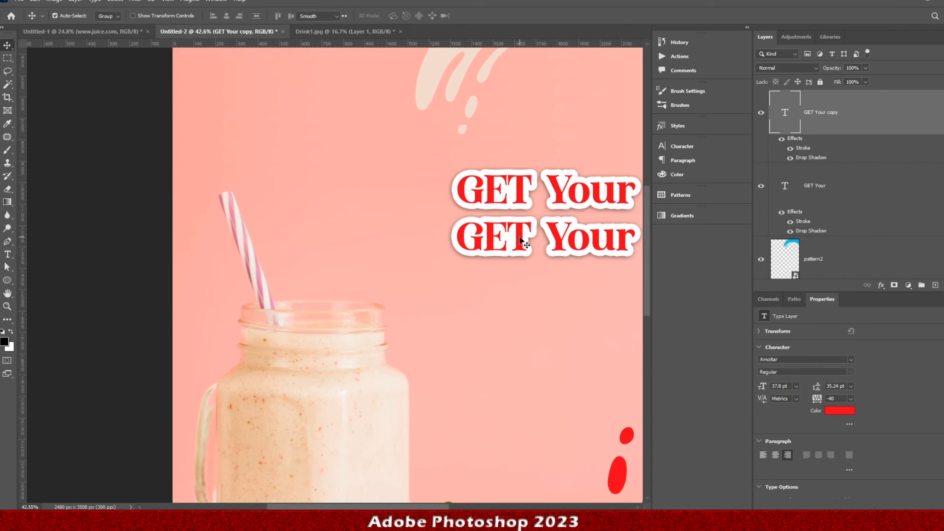
double_click(520, 238)
key(BackSpace)
text(BERRY)
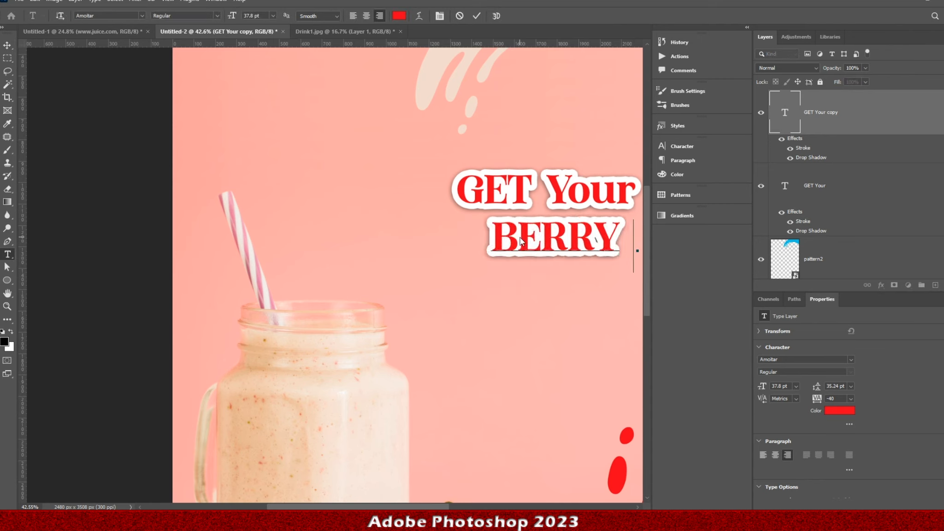
text( He)
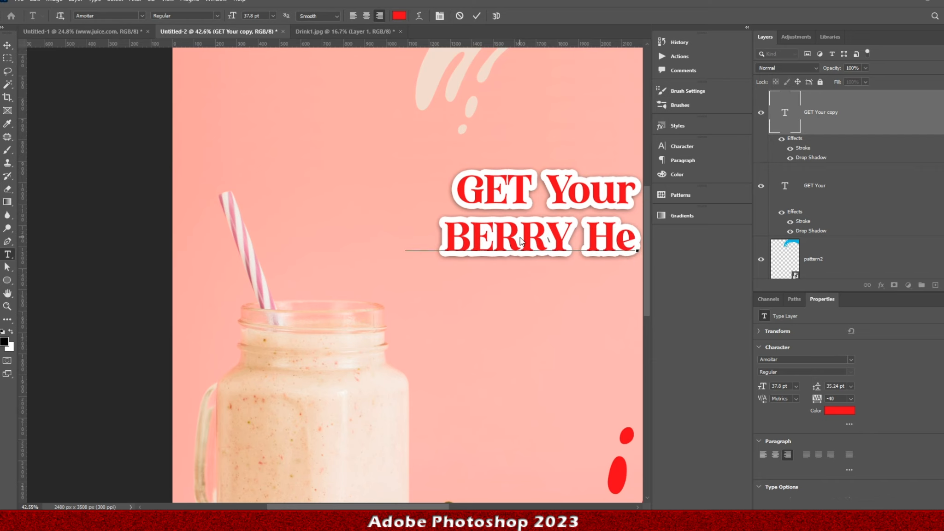
text(re)
click(8, 45)
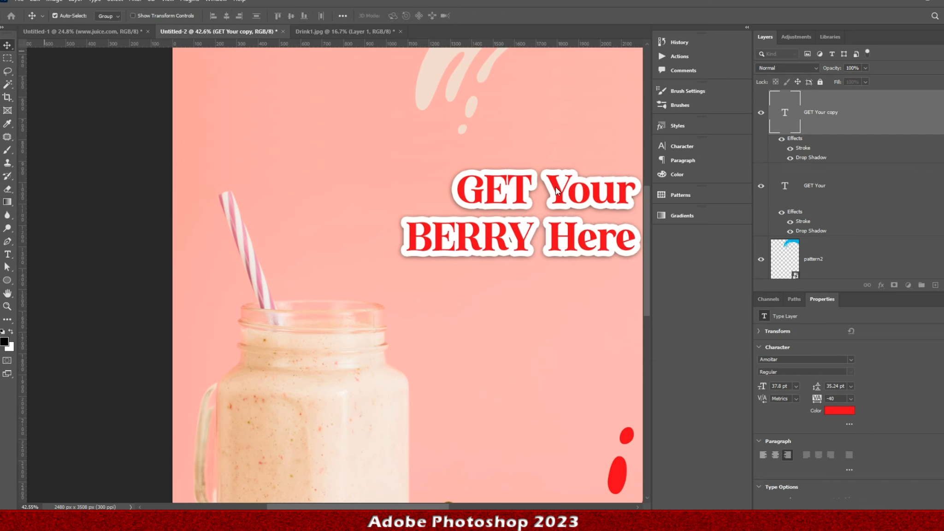
Step: Group the "BERRY Here" and "GET Your" text layers together
scroll(576, 227, down, 5)
drag(573, 162, 442, 164)
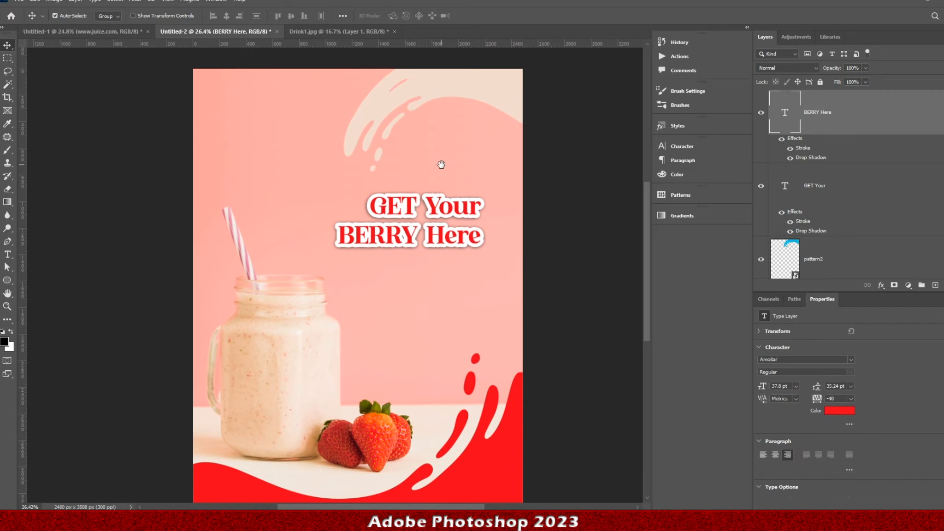
shift+click(874, 180)
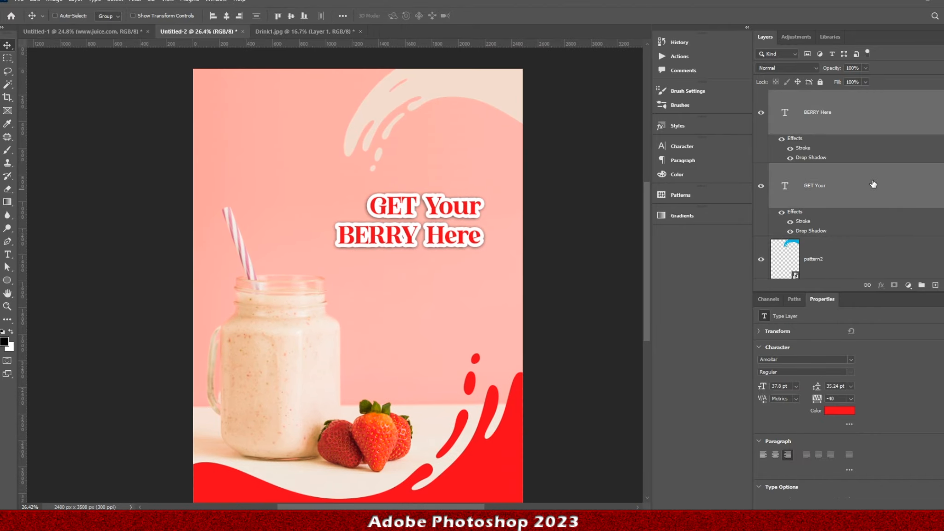
key(ctrl+g)
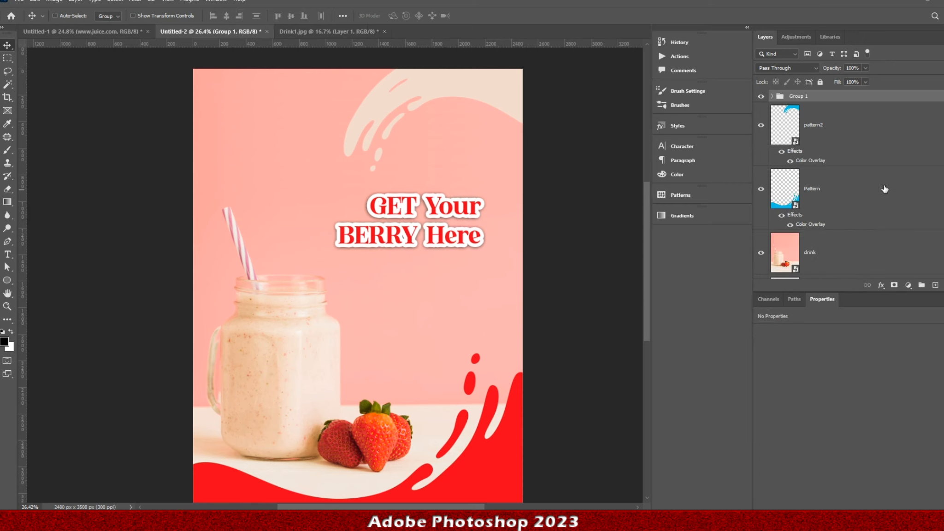
Step: Skew the headline group horizontally so both lines slant to the right like italics, and commit the transform
key(ctrl+t)
right_click(433, 232)
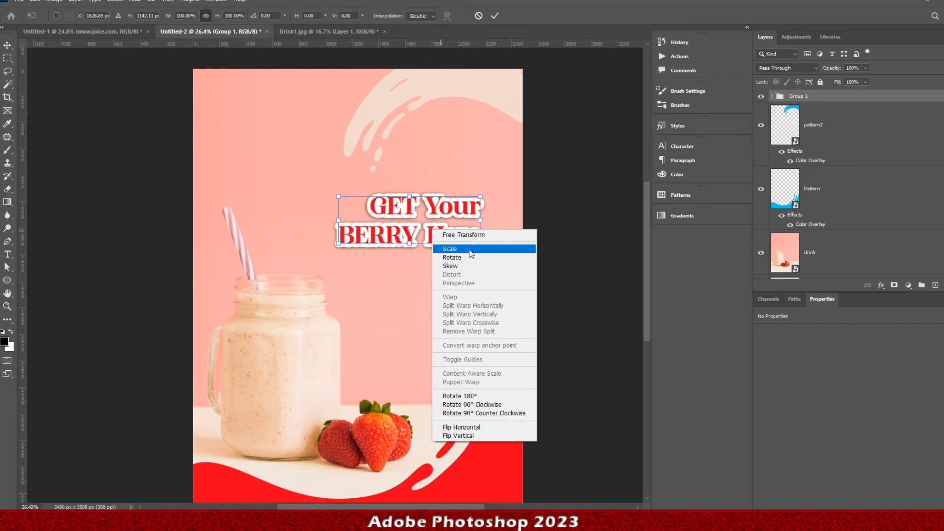
click(465, 266)
mouse_move(410, 244)
mouse_down()
mouse_move(400, 247)
mouse_move(436, 248)
mouse_move(402, 246)
mouse_up()
drag(412, 197, 444, 205)
key(Return)
Step: Tilt the headline group slightly counterclockwise, enlarge it a little and nudge it into place below the cream splash
key(ctrl)
key(ctrl+t)
drag(497, 187, 494, 182)
drag(341, 243, 330, 244)
drag(431, 230, 431, 226)
key(Return)
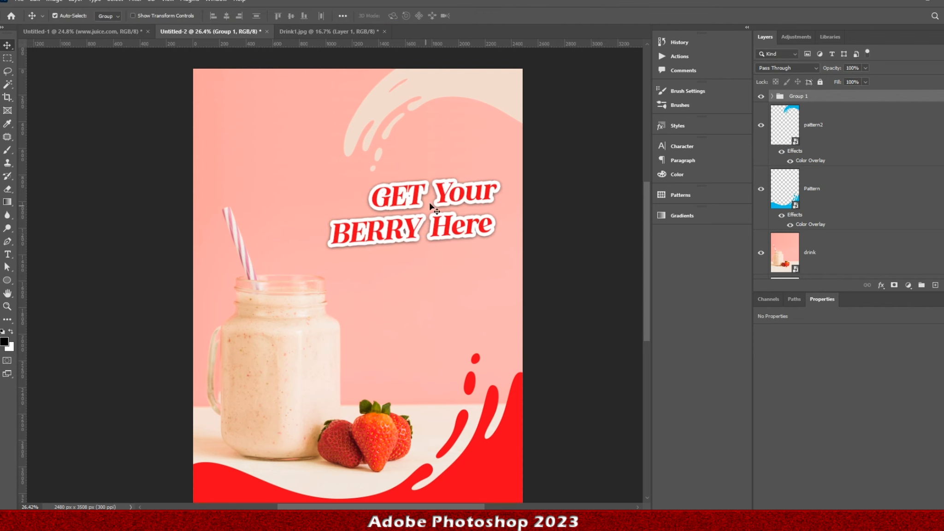
Step: Examine the whole poster at different magnifications to check the slanted headline's placement against the drink and splash patterns
scroll(349, 230, down, 6)
scroll(341, 311, up, 8)
scroll(336, 308, down, 5)
scroll(336, 308, up, 6)
scroll(338, 292, down, 6)
drag(387, 200, 390, 255)
scroll(267, 295, down, 2)
scroll(292, 320, up, 5)
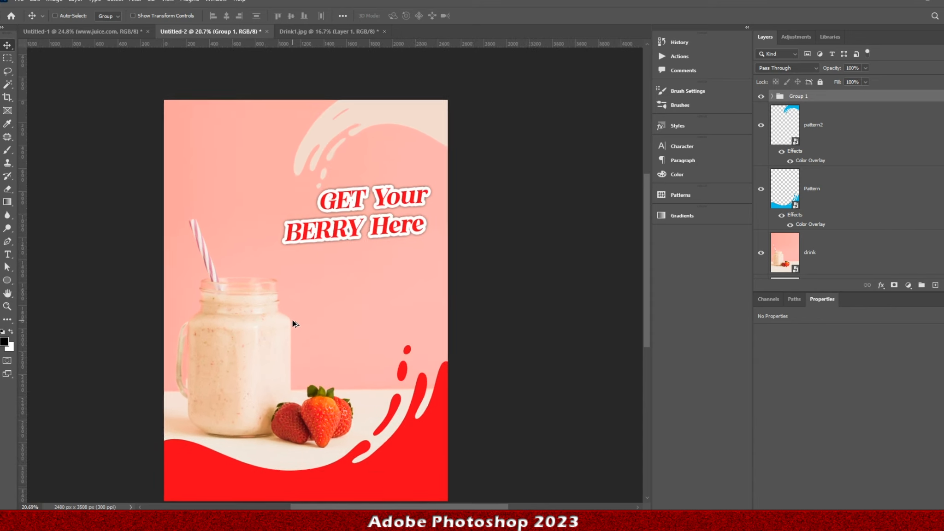
scroll(360, 318, up, 2)
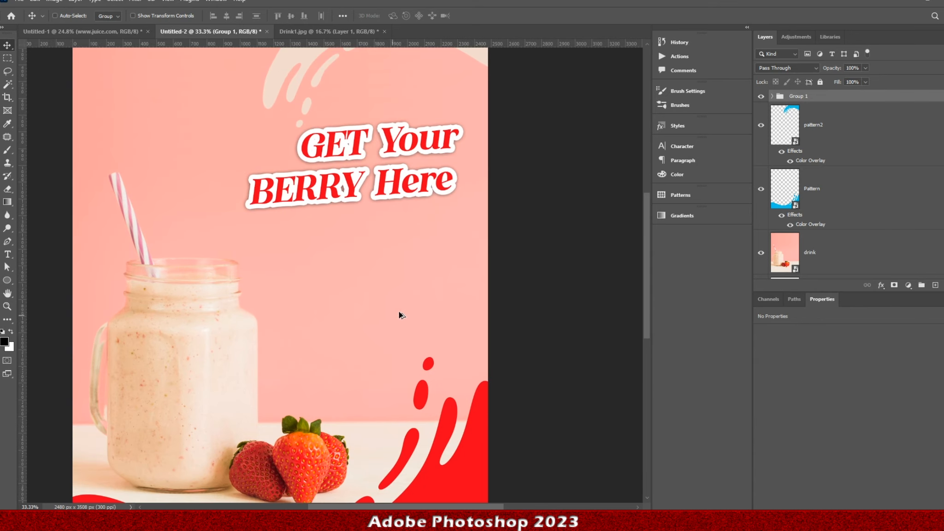
Step: Draw a white circle about 495 px in diameter in the pink area below the headline, beside the jar
right_click(7, 280)
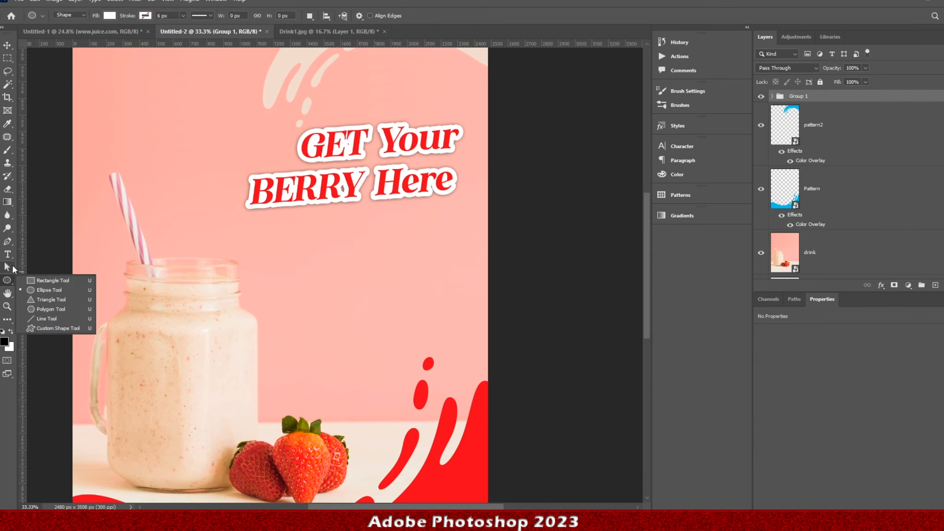
click(48, 284)
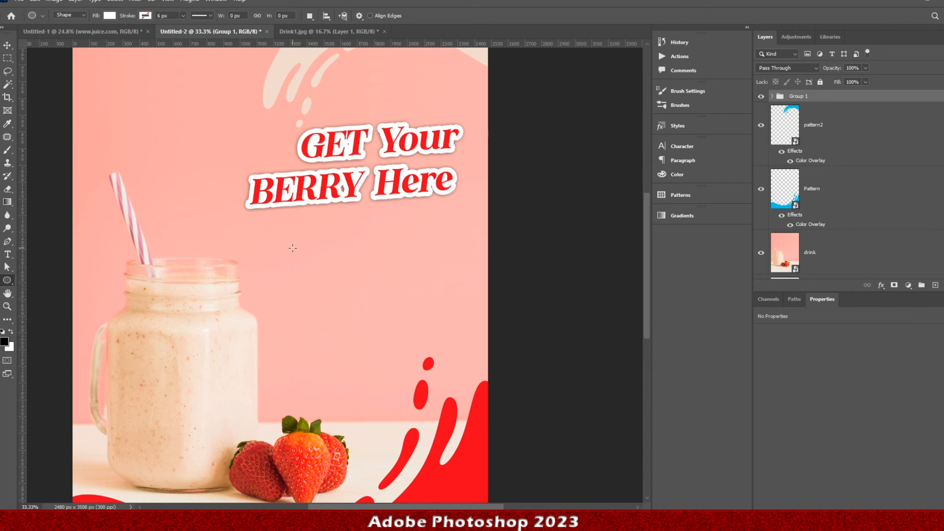
drag(288, 238, 418, 349)
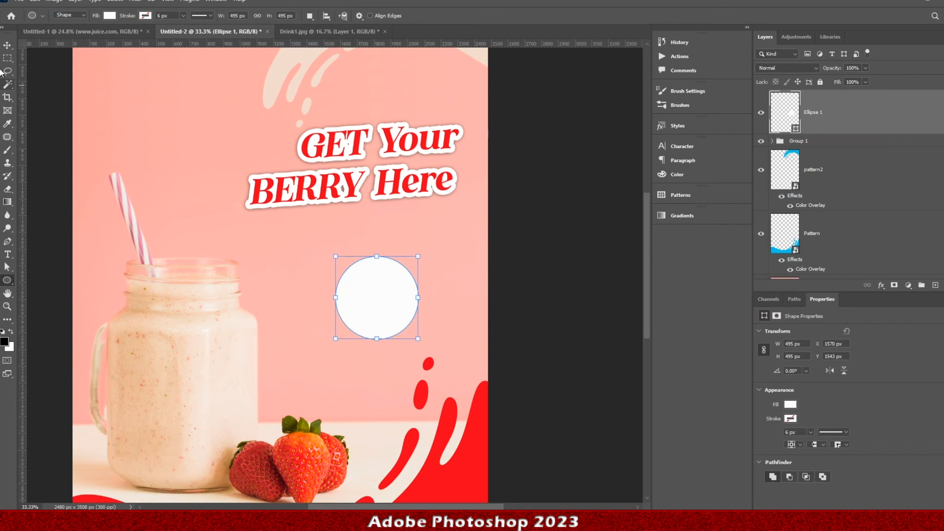
click(7, 44)
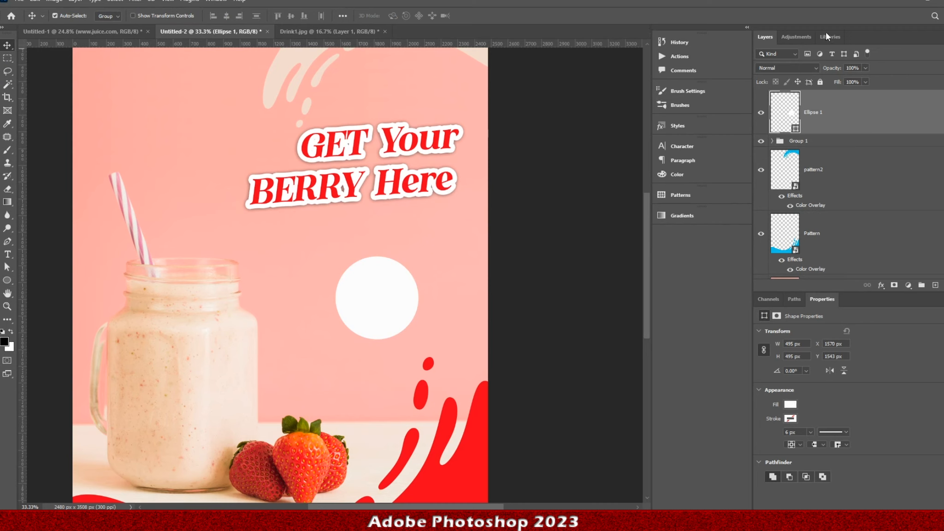
Step: Add a drop shadow to the white circle with 34% opacity, 0% spread and a size of 35 px
double_click(894, 111)
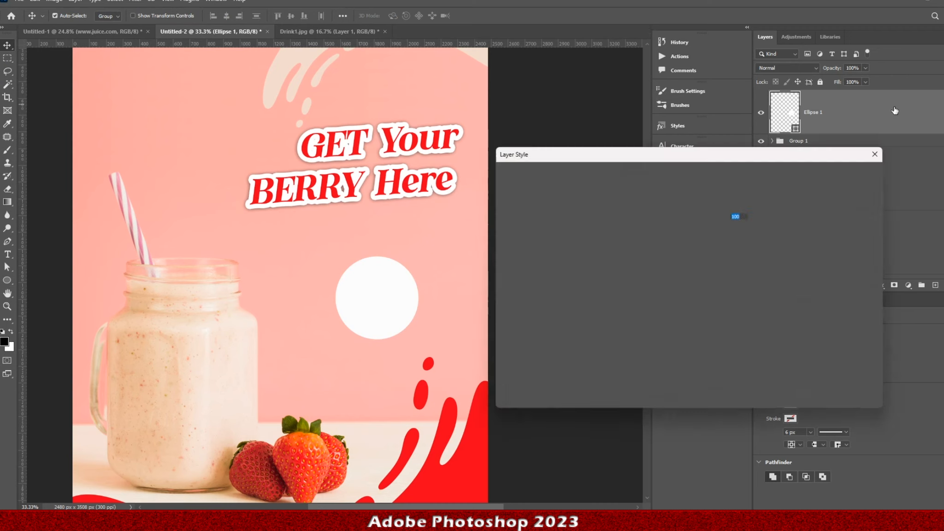
click(545, 361)
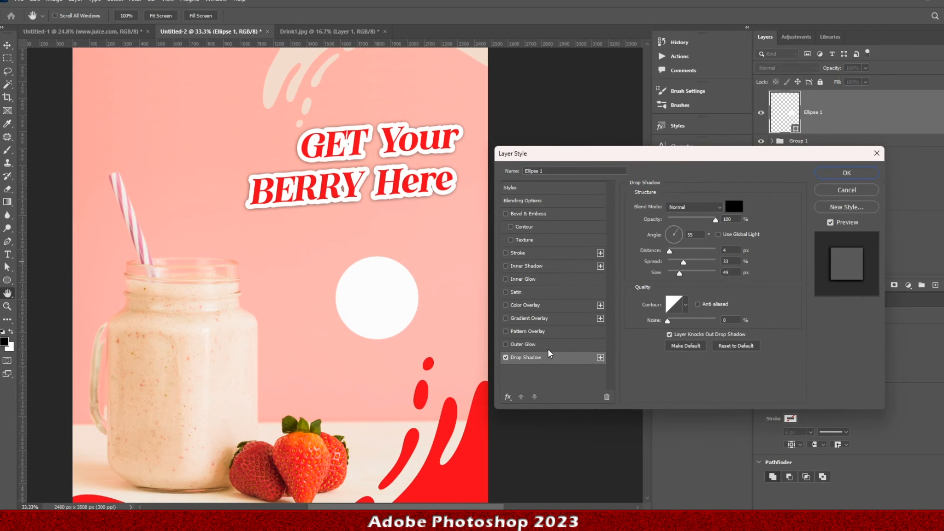
mouse_move(680, 273)
mouse_down()
mouse_move(669, 286)
mouse_move(715, 265)
mouse_move(652, 267)
mouse_move(677, 281)
mouse_up()
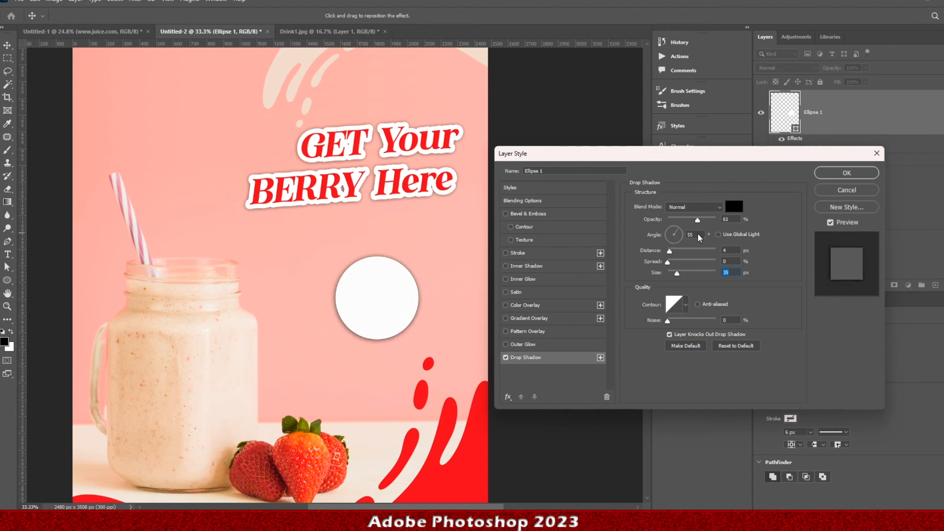
drag(686, 220, 684, 220)
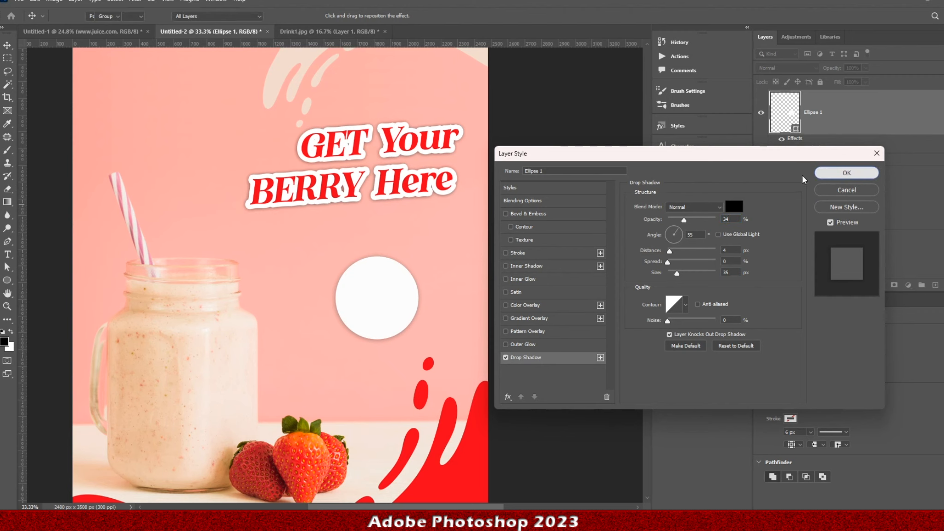
click(838, 176)
Step: Place the red "100% BERRY" text group inside the white circle and align the two on their horizontal centres
right_click(7, 254)
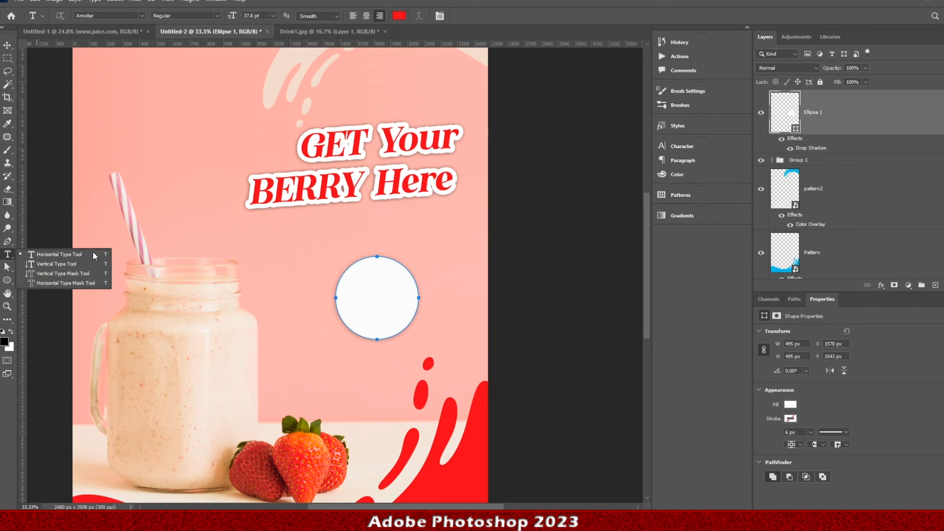
drag(298, 290, 387, 318)
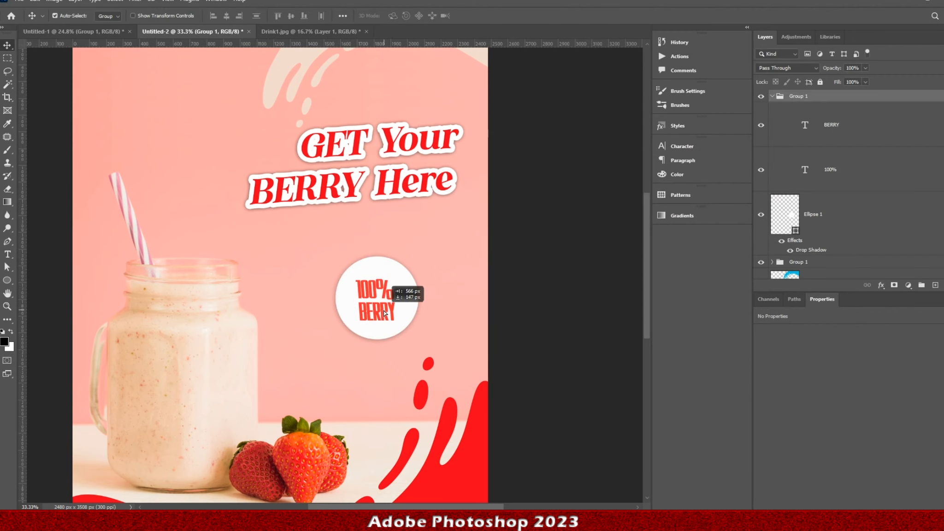
scroll(385, 312, up, 4)
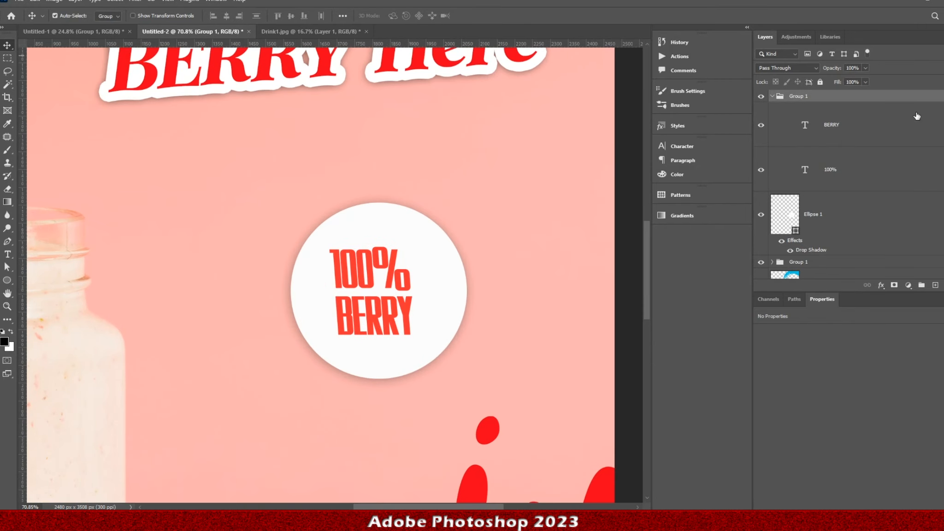
shift+click(879, 217)
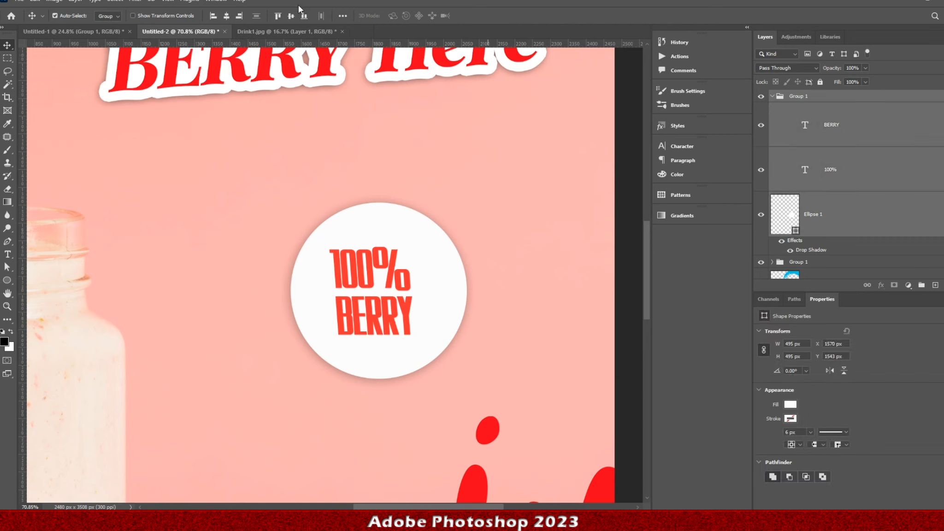
click(227, 16)
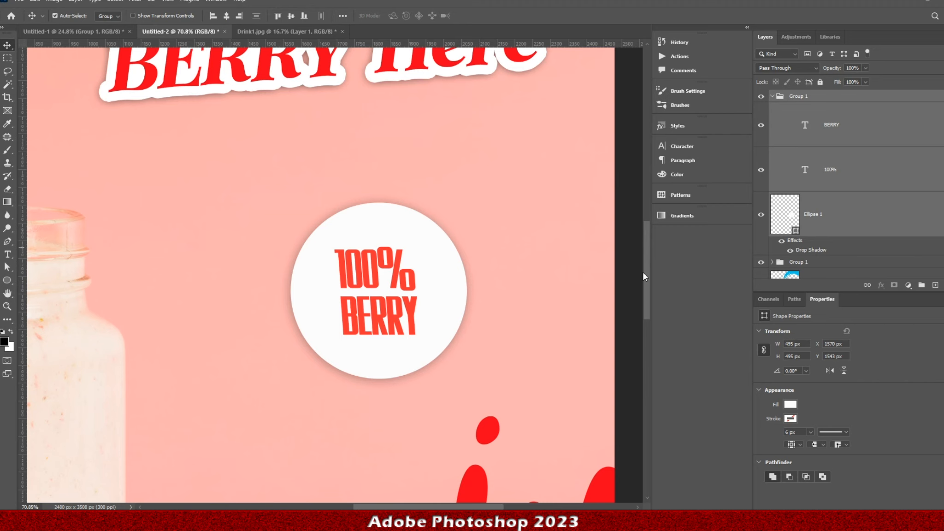
click(310, 160)
Step: Place the Social media.png icons from the file browser into the poster and move them onto the red wave's lower-right area
scroll(318, 158, down, 10)
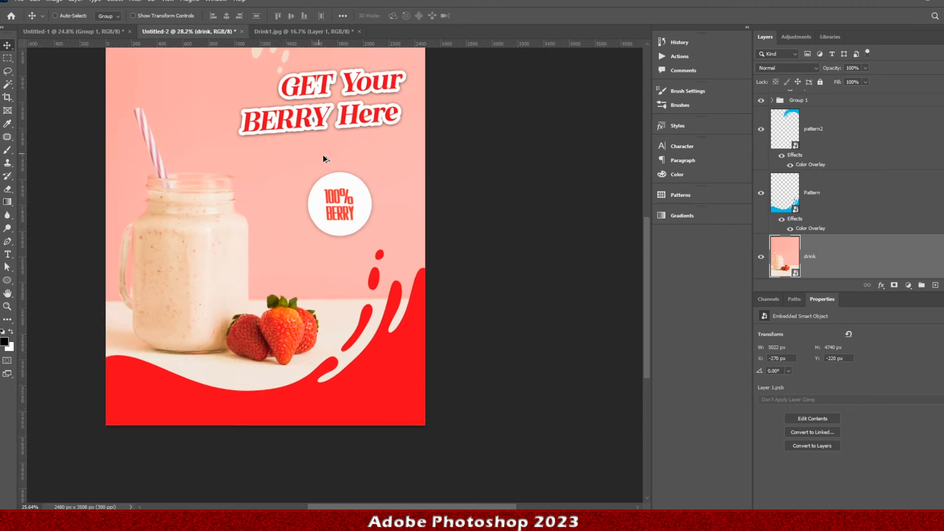
scroll(314, 240, down, 5)
scroll(323, 334, up, 4)
scroll(336, 323, down, 2)
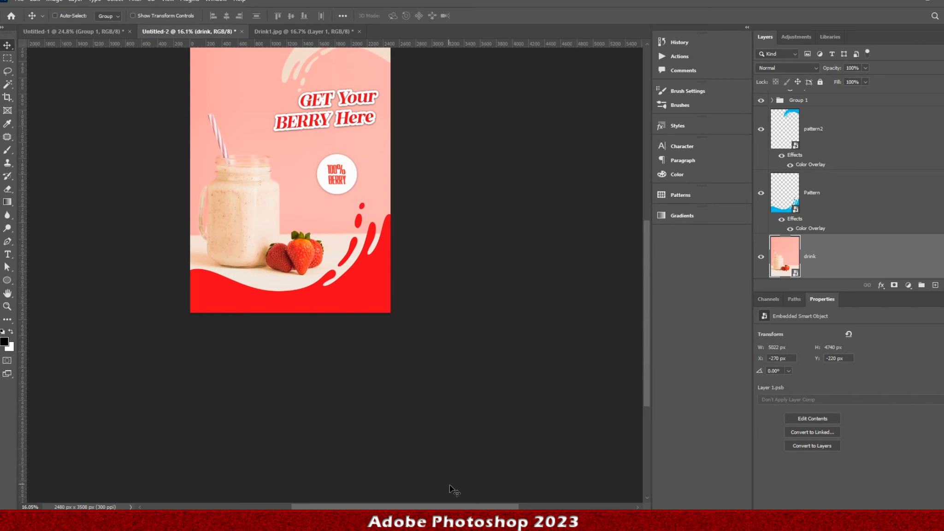
key(alt+Tab)
drag(724, 177, 367, 291)
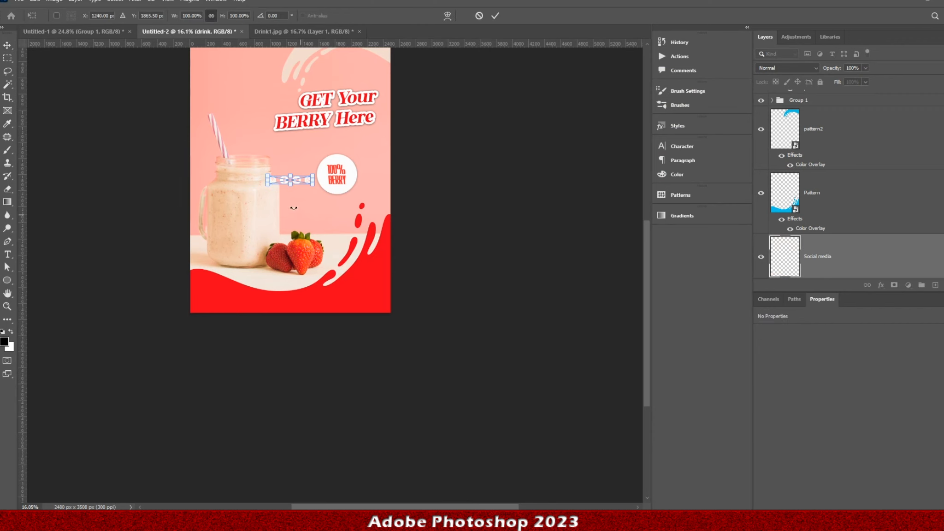
scroll(280, 176, up, 2)
drag(292, 170, 383, 324)
Step: Move the Social media layer to the top of the layer stack and shift the icons about 87 px right
drag(869, 267, 874, 106)
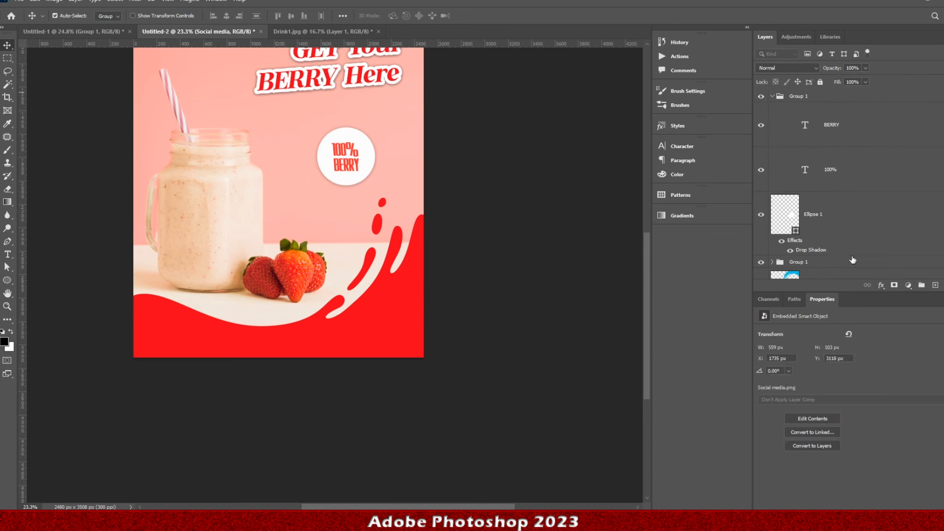
scroll(848, 184, down, 5)
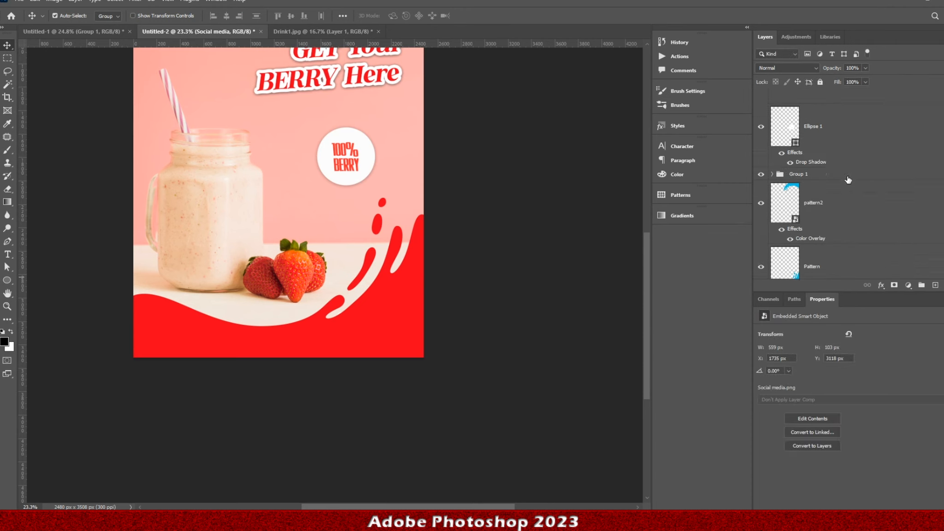
drag(836, 205, 831, 105)
scroll(832, 110, up, 2)
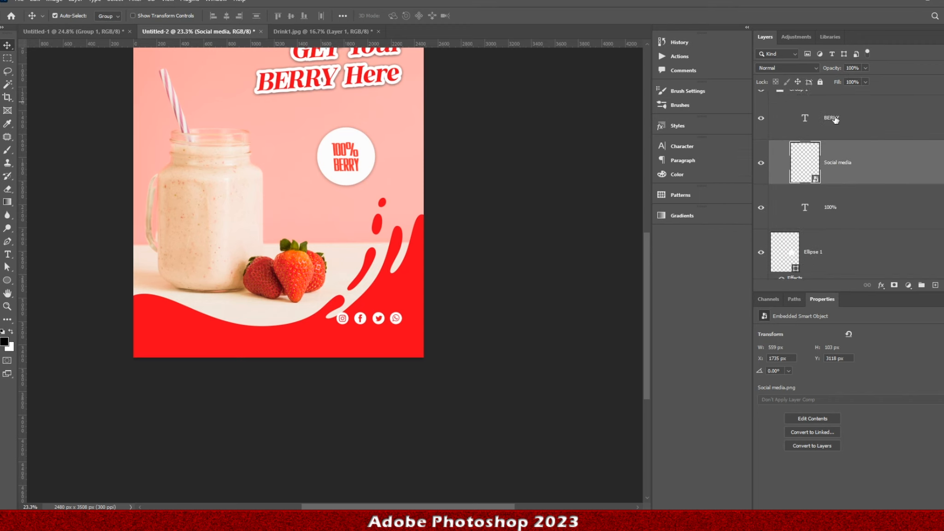
drag(848, 179, 859, 98)
scroll(342, 344, up, 4)
drag(436, 296, 460, 296)
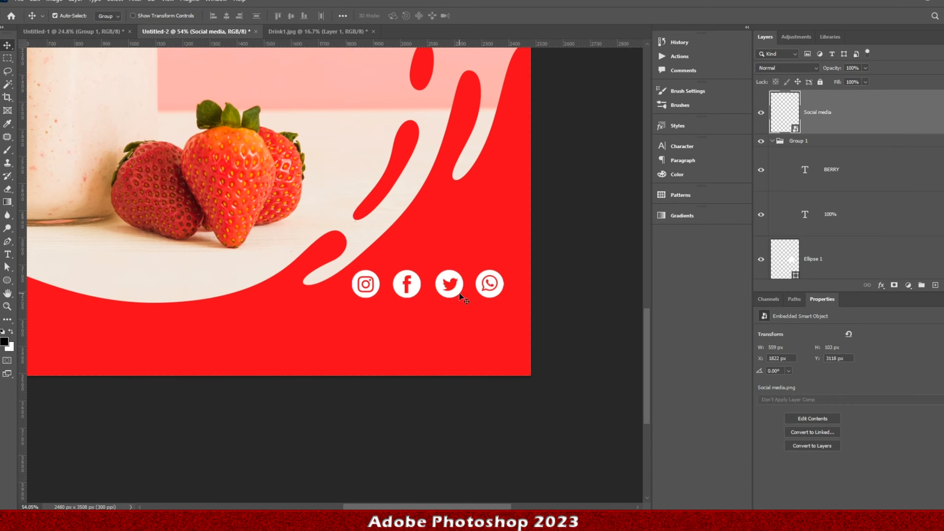
click(8, 254)
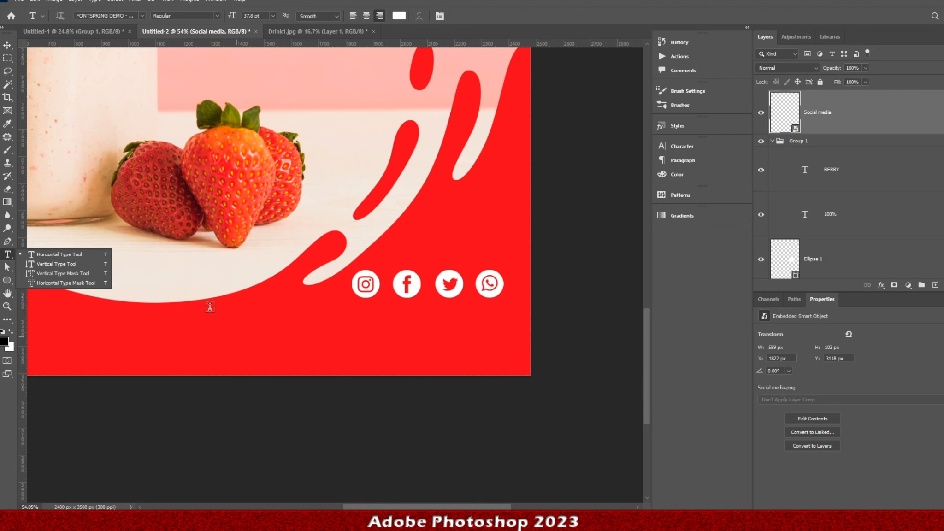
click(59, 255)
click(349, 329)
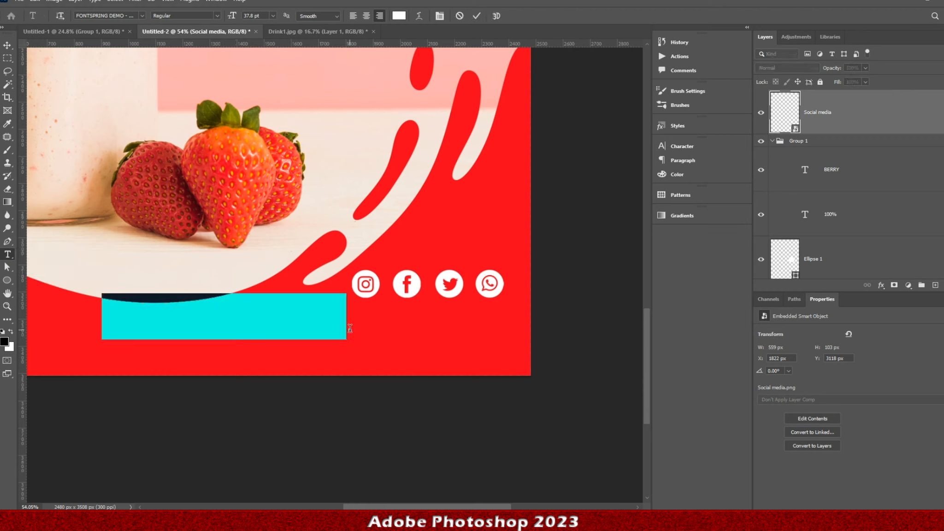
text(w)
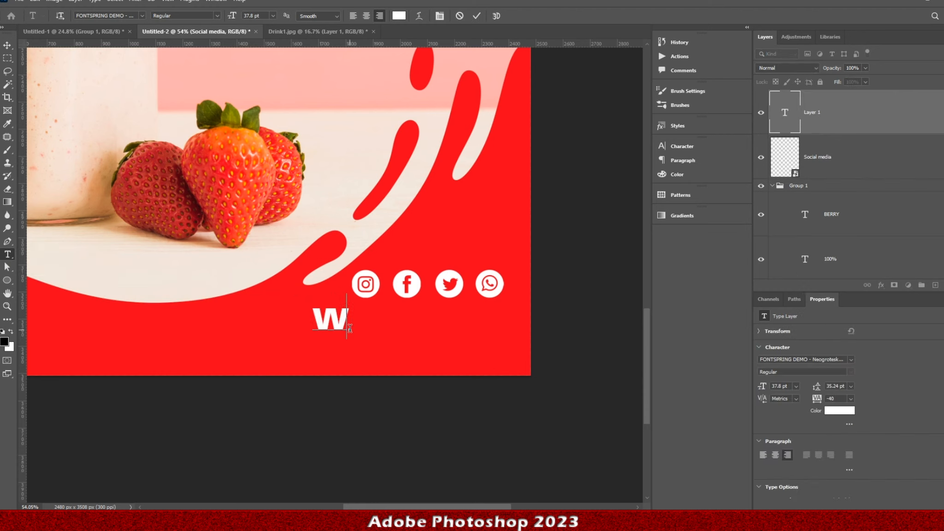
text(ww.)
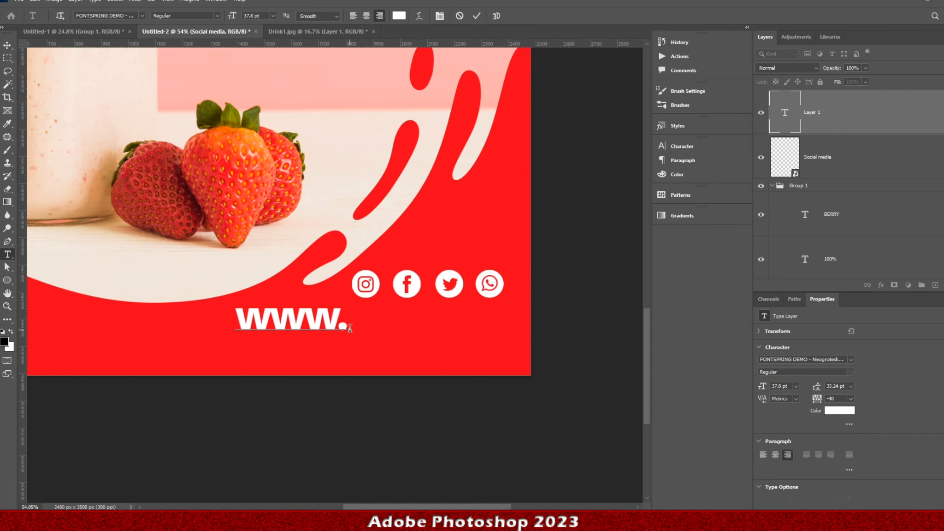
text(juice)
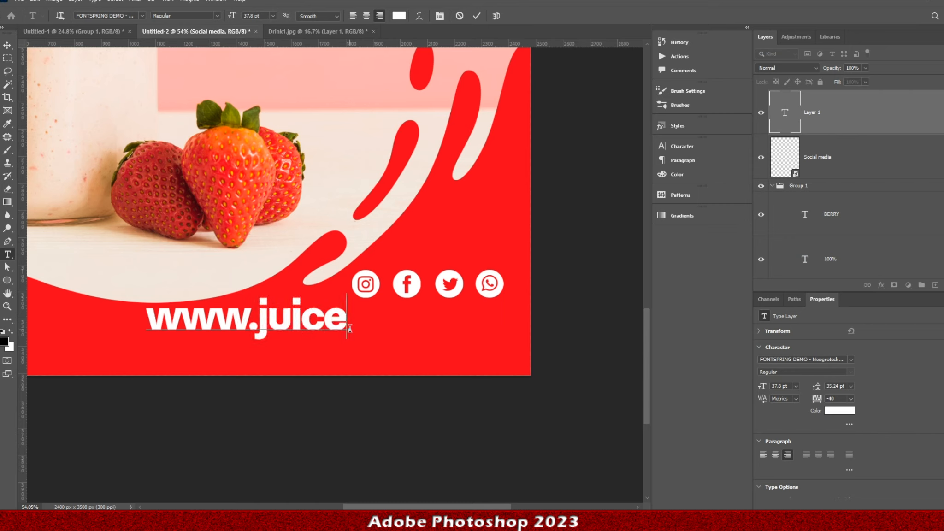
text(.com)
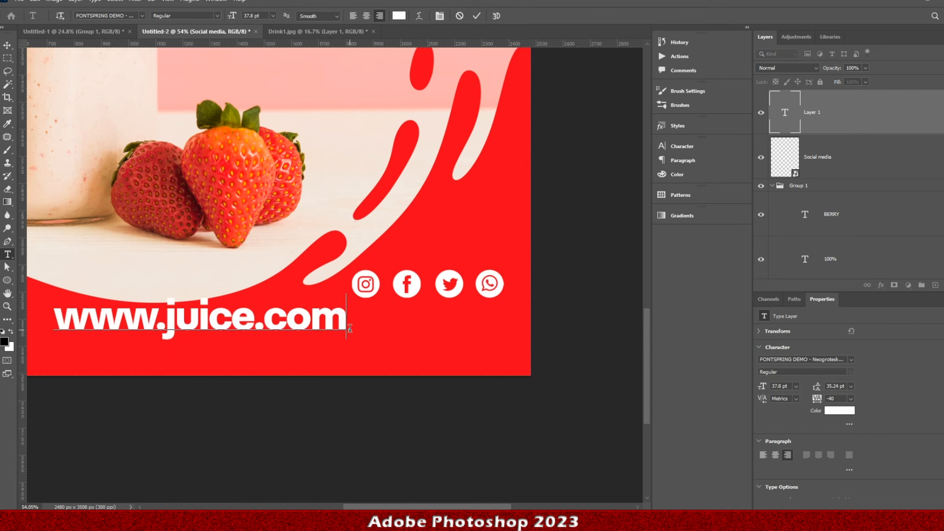
Step: Scale the website text to about 71.5% and position it beneath the social icons with their right edges aligned
click(6, 44)
drag(343, 327, 501, 336)
key(ctrl+t)
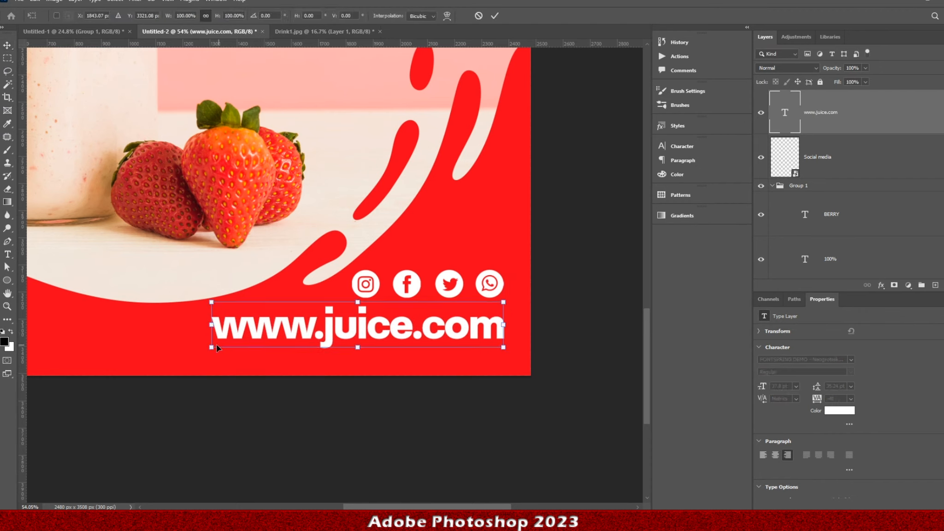
drag(219, 343, 295, 333)
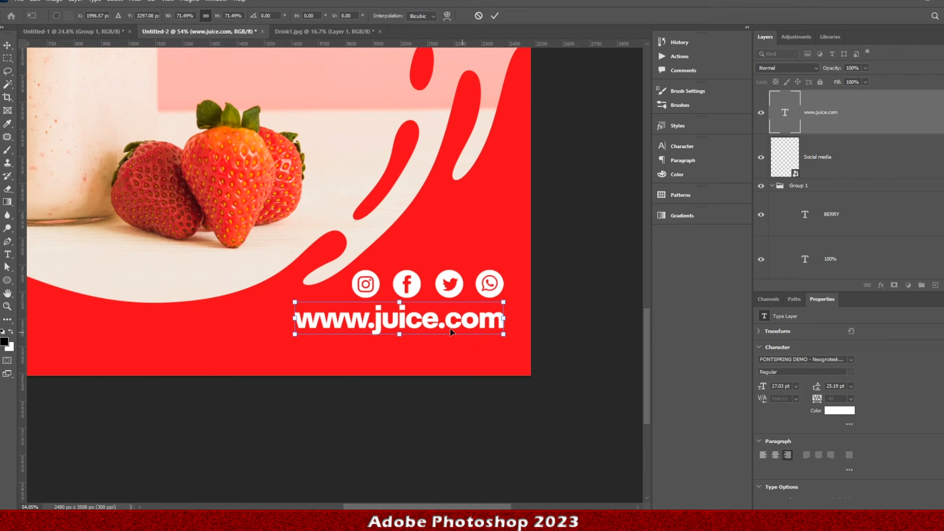
drag(450, 333, 452, 326)
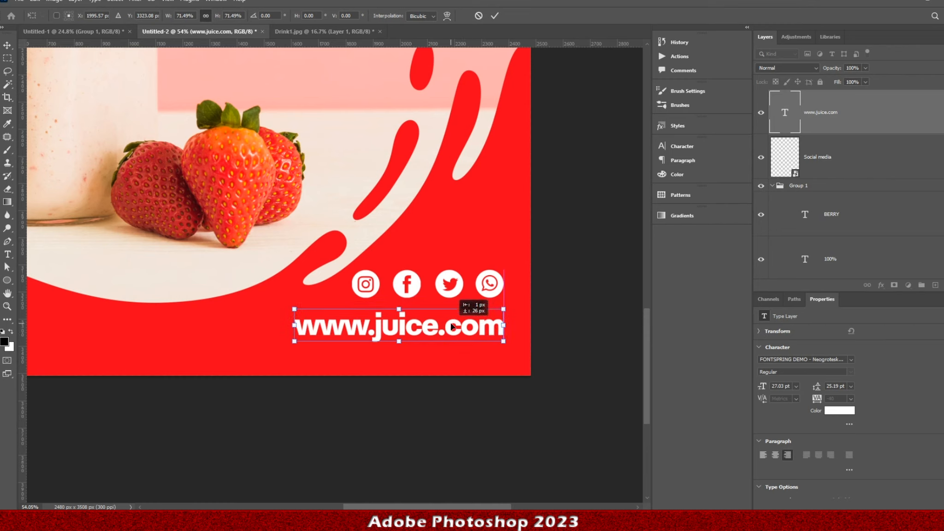
key(Return)
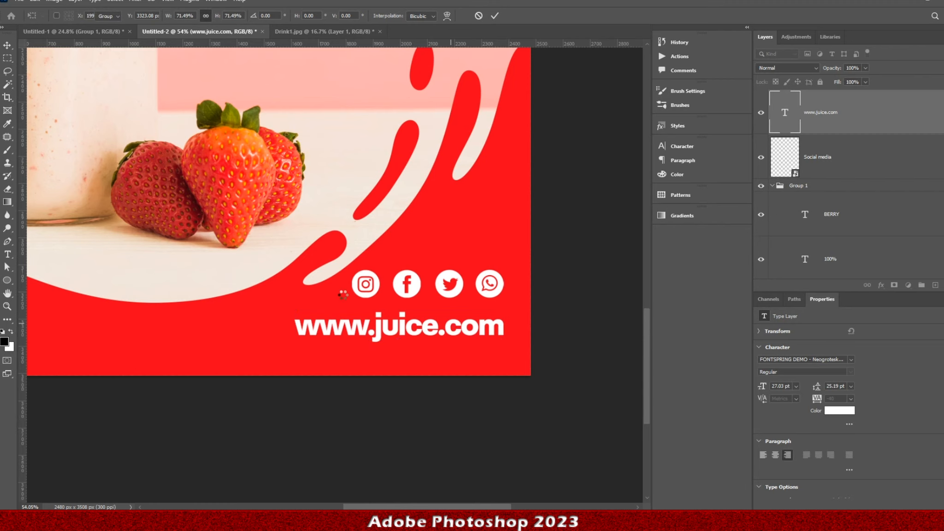
scroll(461, 307, down, 6)
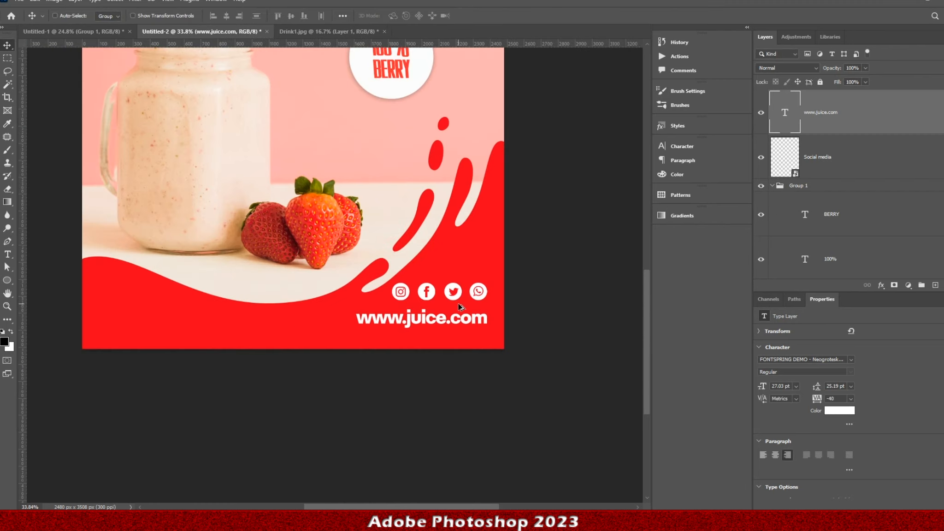
scroll(348, 290, down, 1)
drag(275, 212, 275, 262)
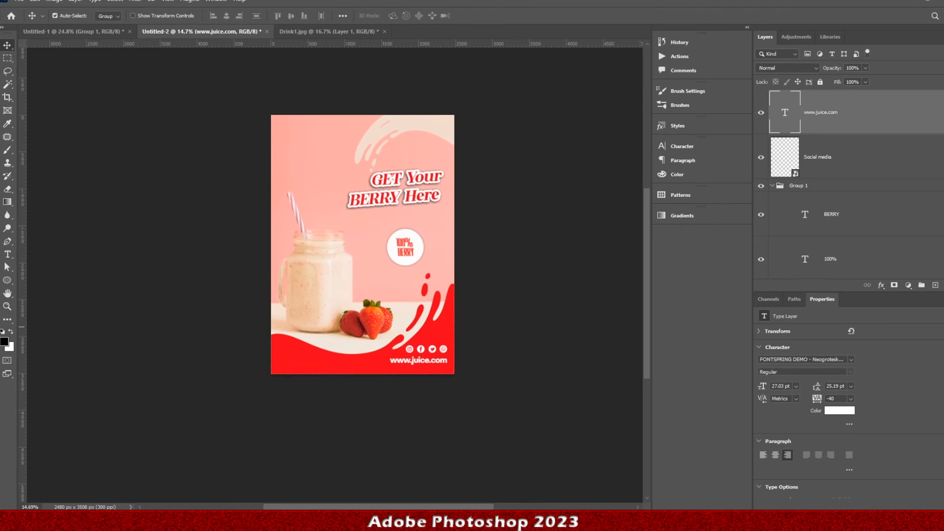
scroll(418, 220, up, 1)
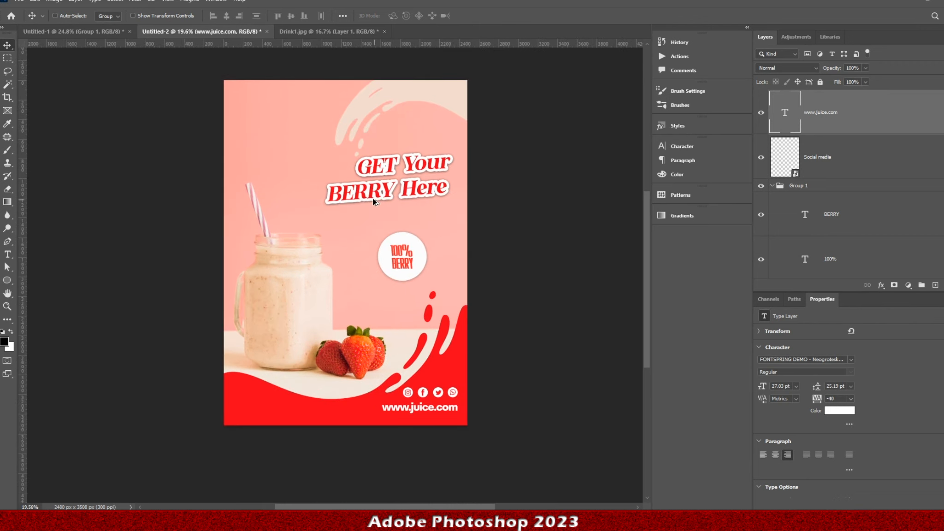